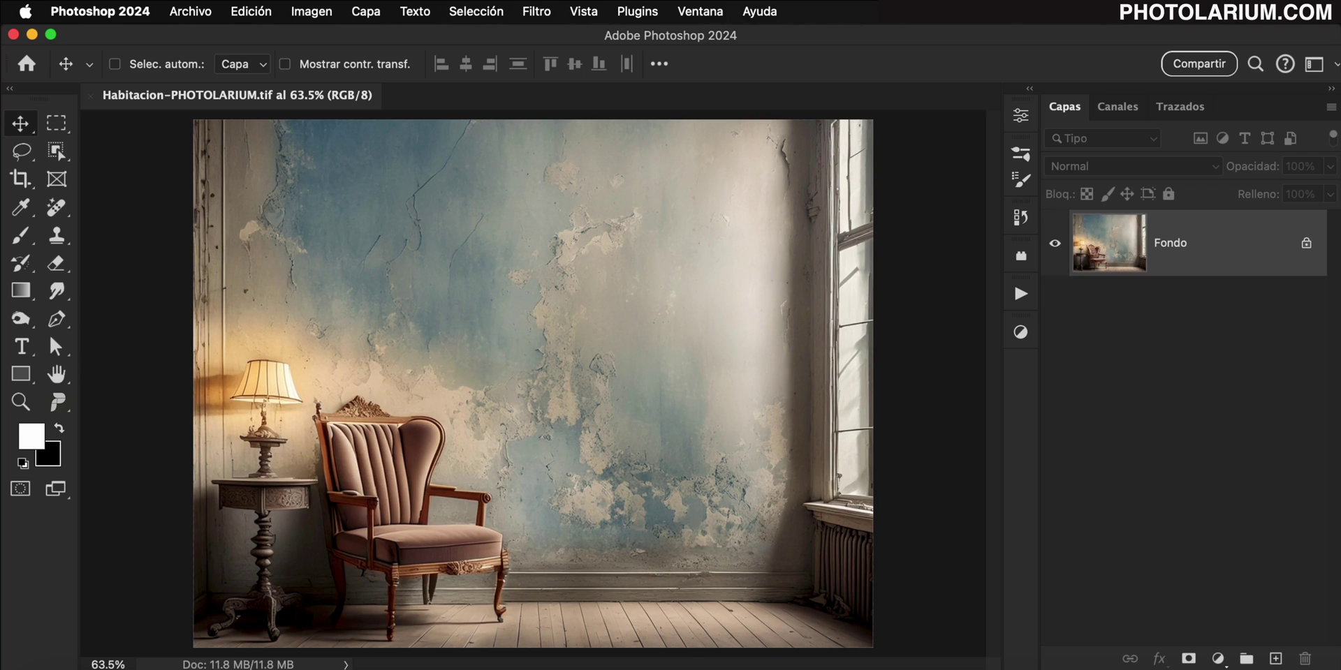
Step: Place the child photo into the room, scaled to 16.57% in the lower right
drag(969, 497, 601, 497)
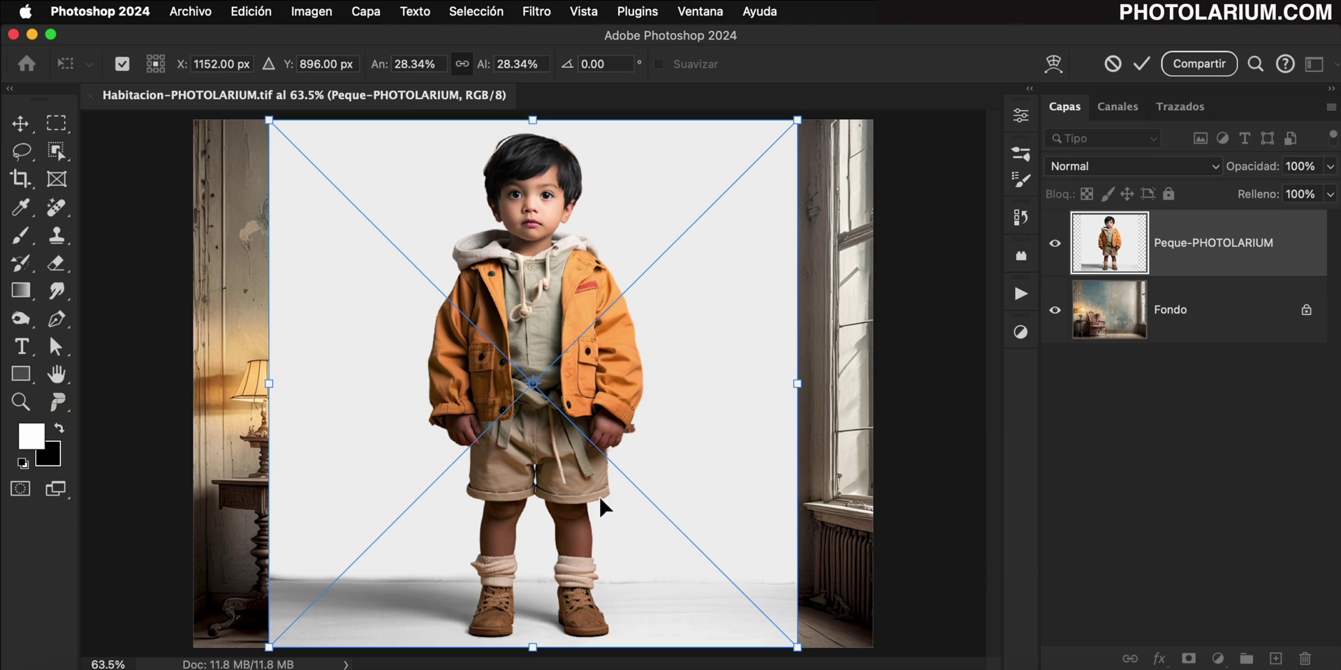
mouse_move(797, 125)
mouse_down()
mouse_move(585, 405)
mouse_move(698, 539)
mouse_up()
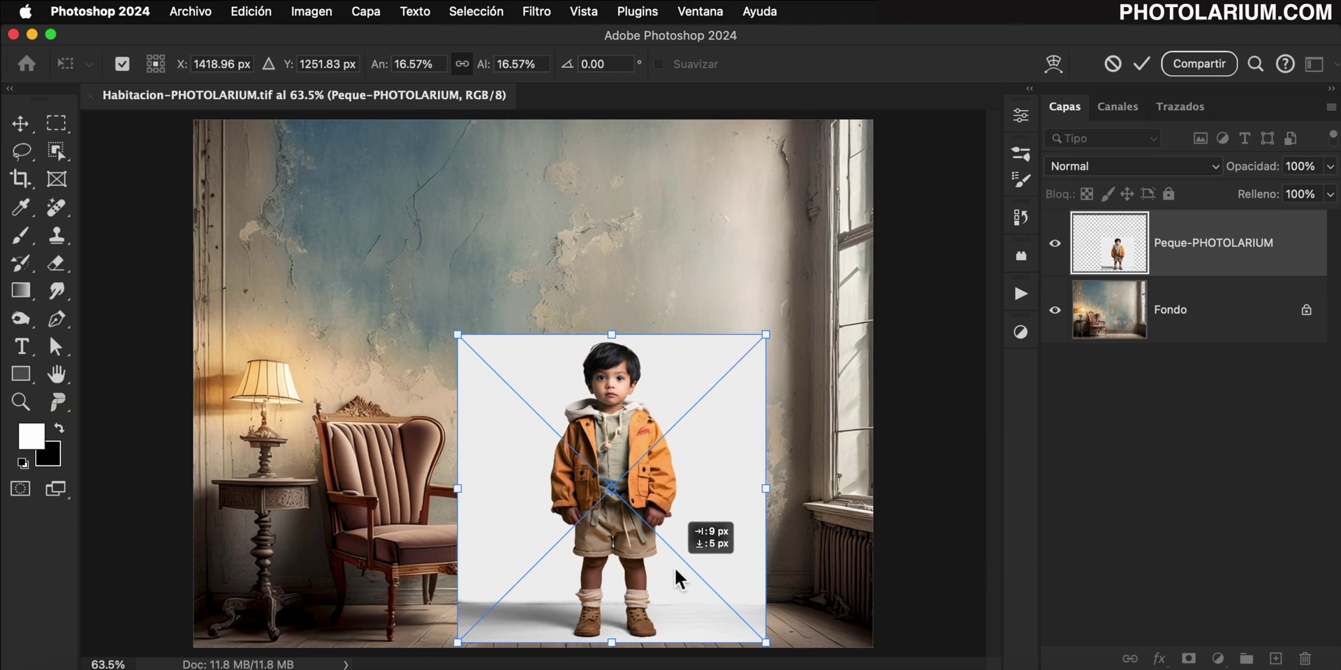
key(Return)
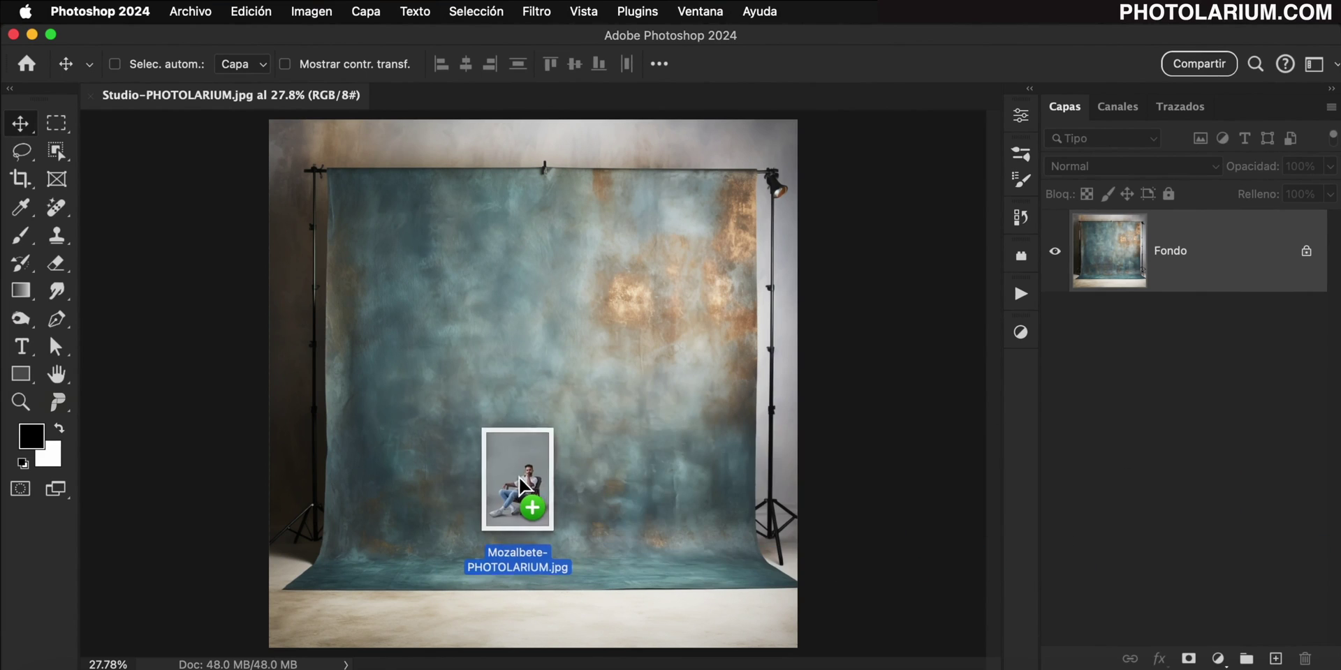
Step: Place Mozalbete-PHOTOLARIUM.jpg over the studio backdrop, enlarged to about 330% and repositioned
drag(518, 476, 516, 472)
drag(583, 317, 695, 129)
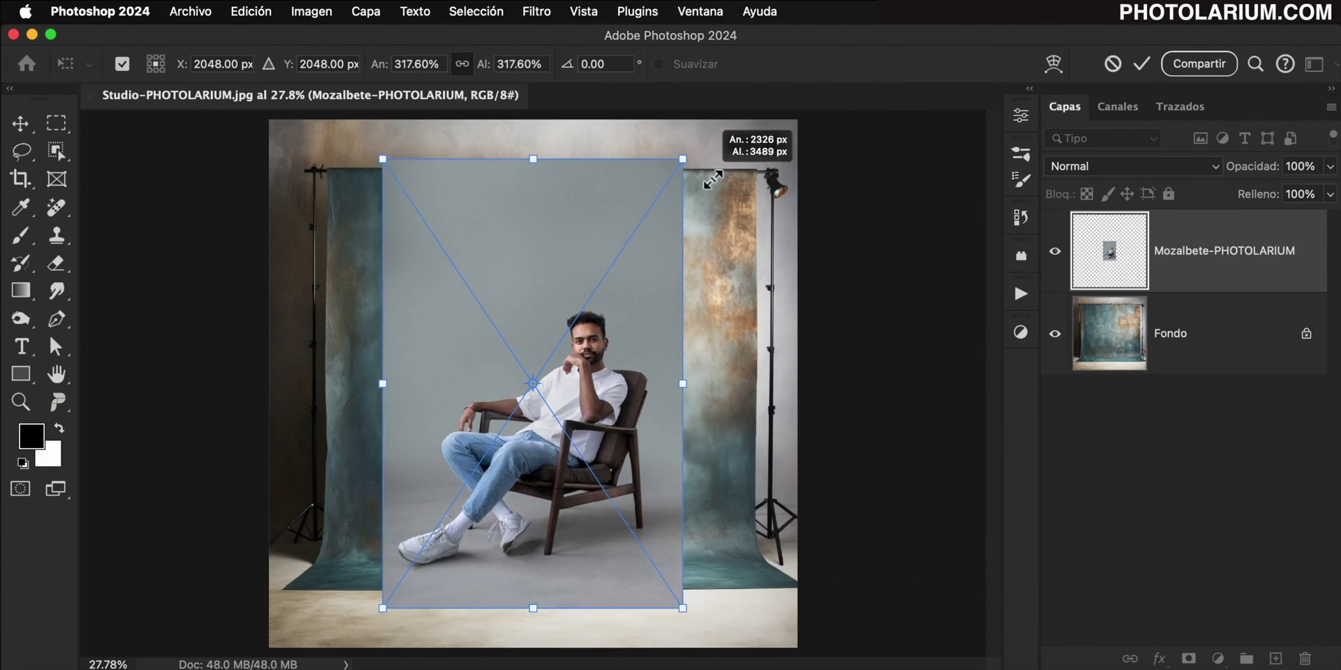
drag(606, 330, 607, 363)
drag(696, 161, 689, 181)
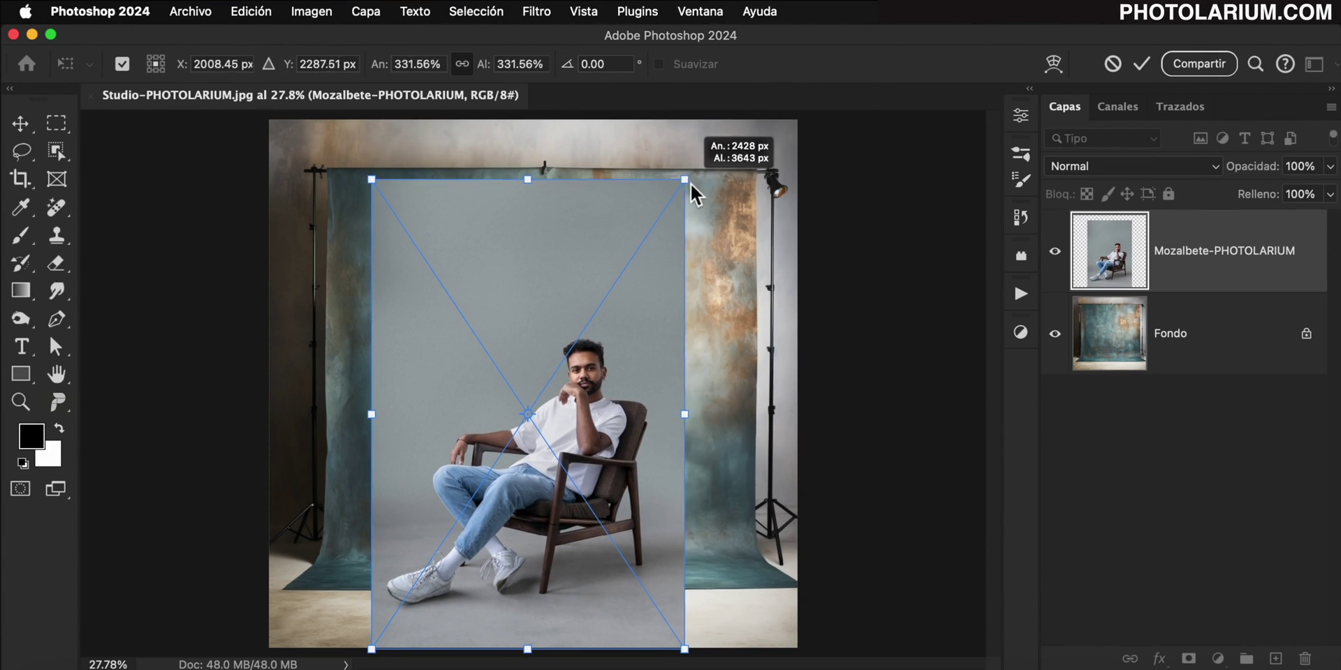
drag(608, 290, 613, 294)
key(Return)
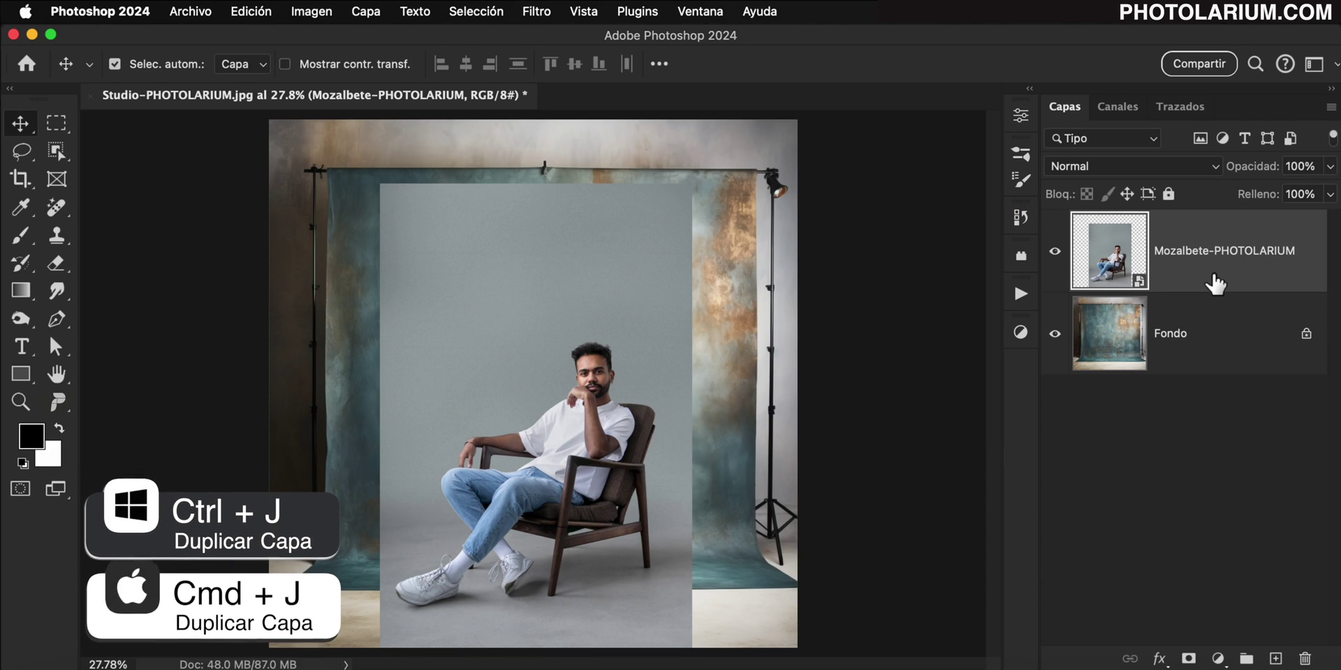
Step: Duplicate the man's layer, set the original to Multiplicar, and keep the copy visible on top
key(super+j)
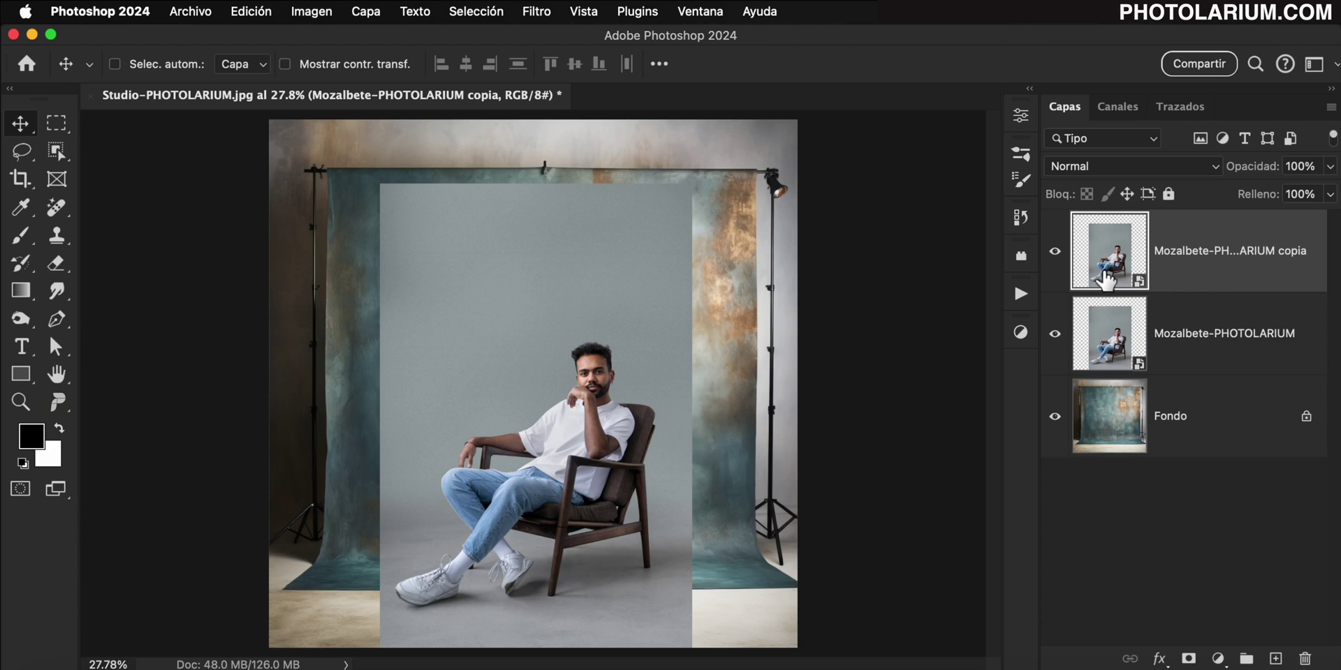
click(1054, 253)
click(1198, 327)
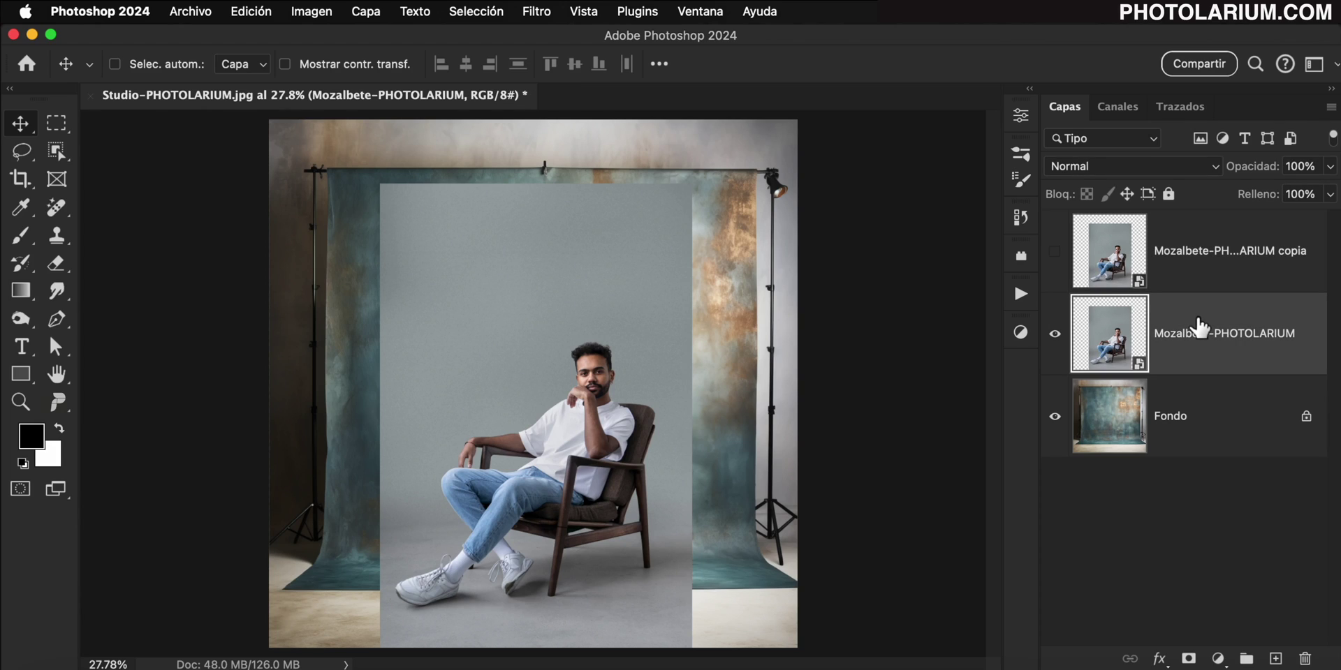
click(1189, 168)
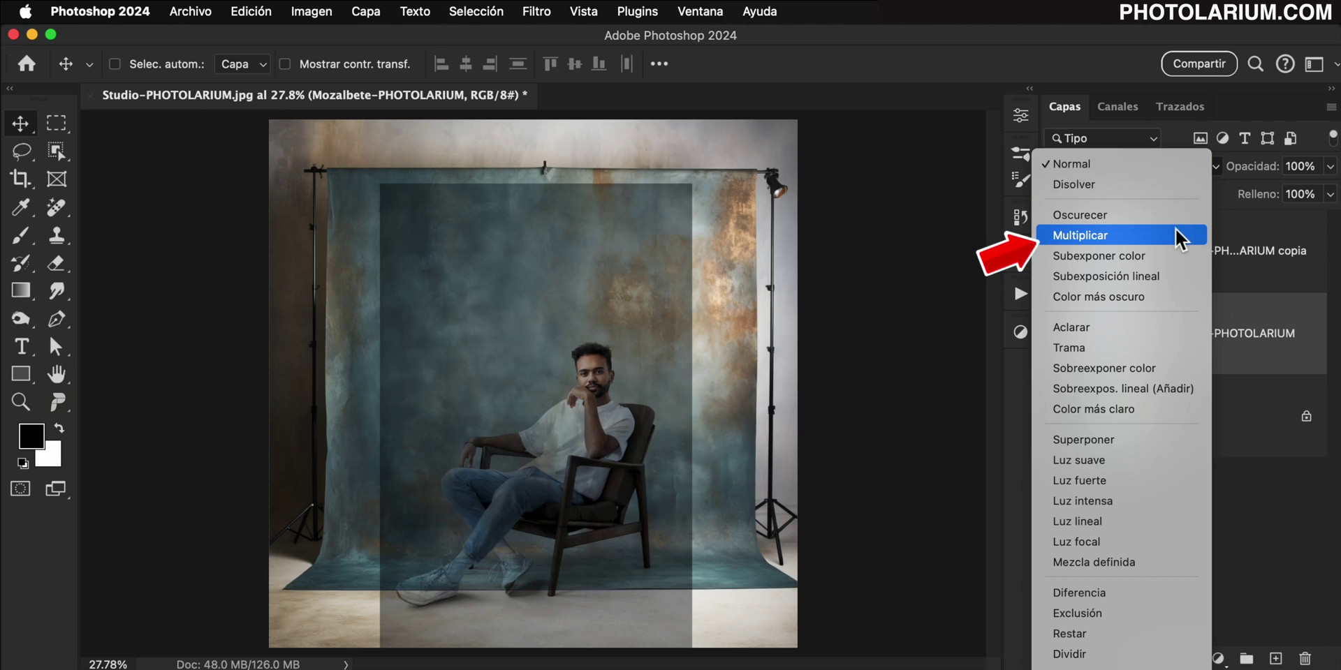
click(1175, 235)
click(1187, 250)
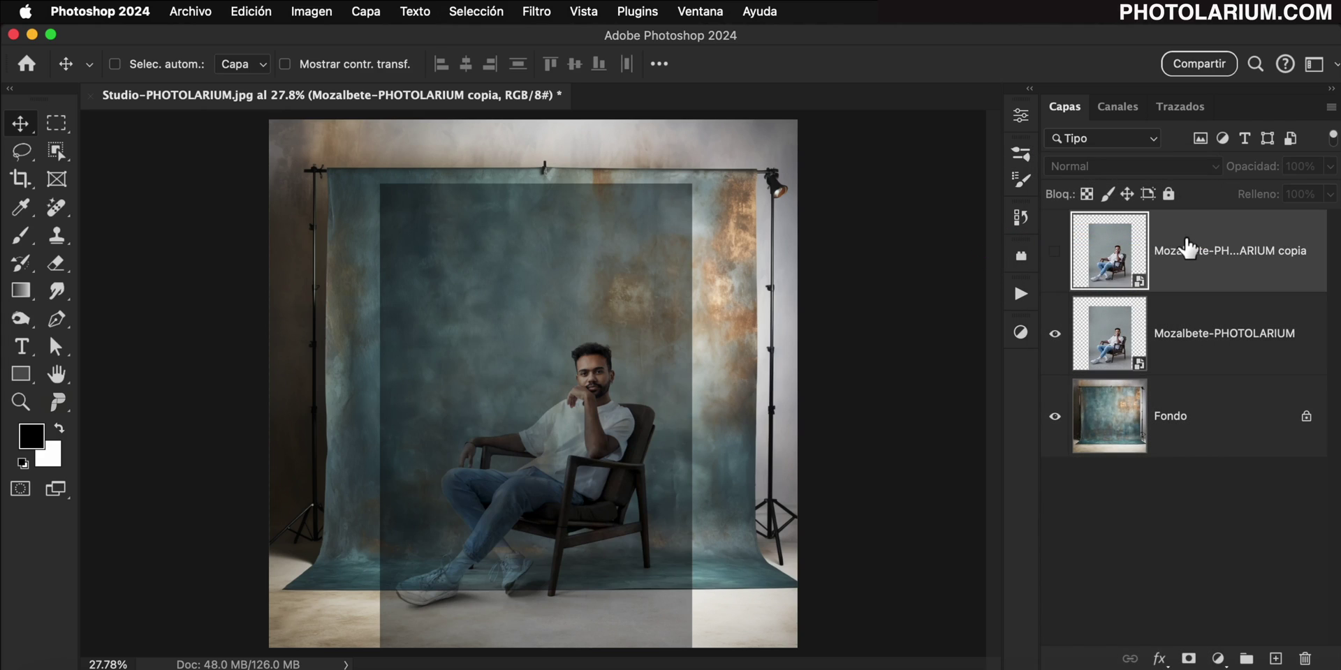
click(1054, 251)
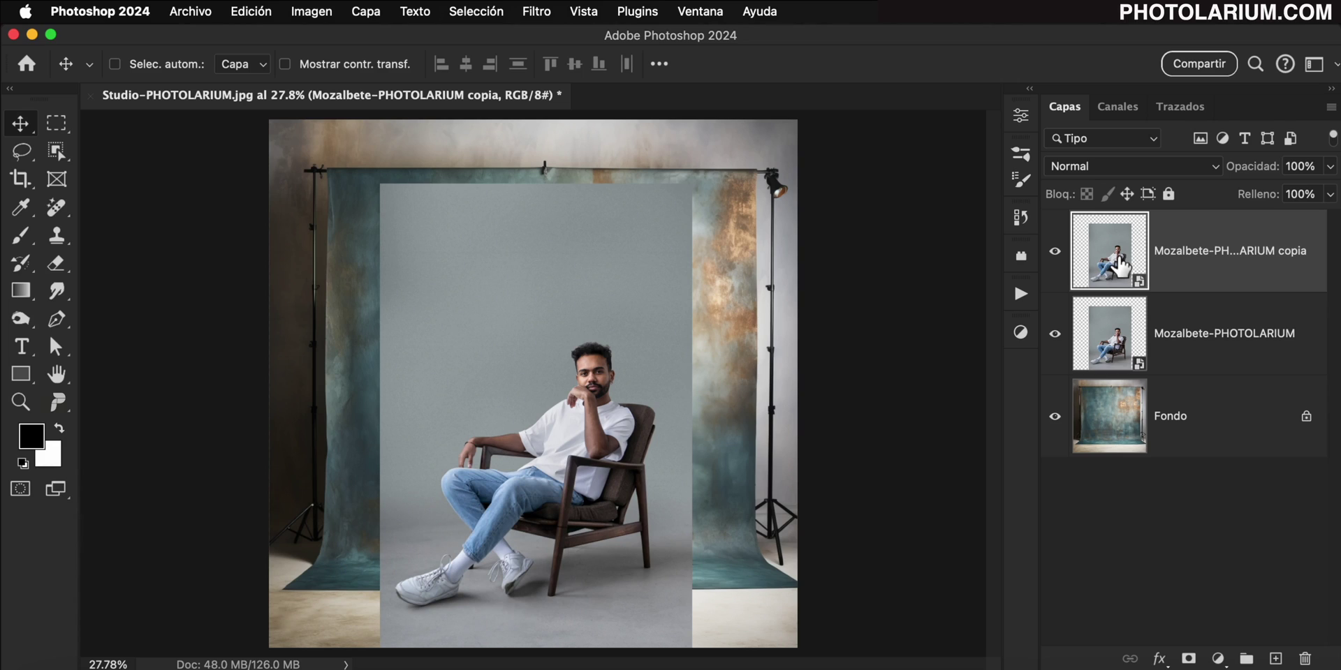
click(57, 151)
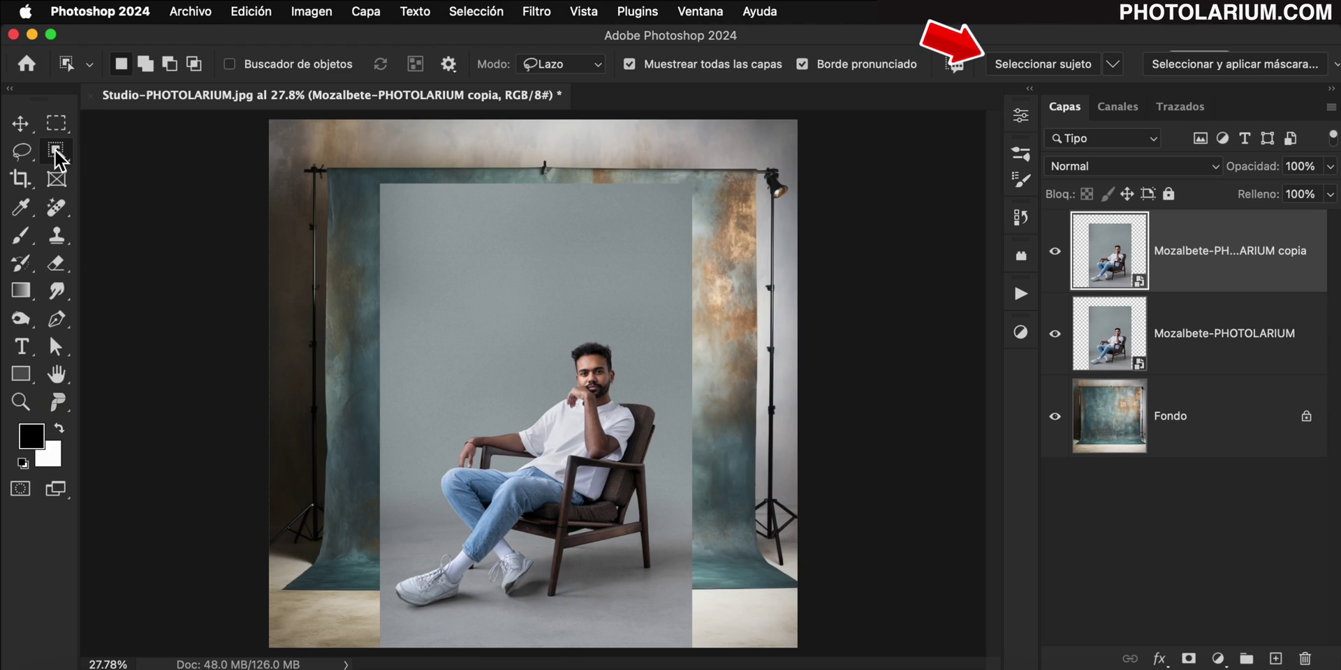
Step: Select the man with Seleccionar sujeto set to Nube, then Shift-add the chair
click(1113, 64)
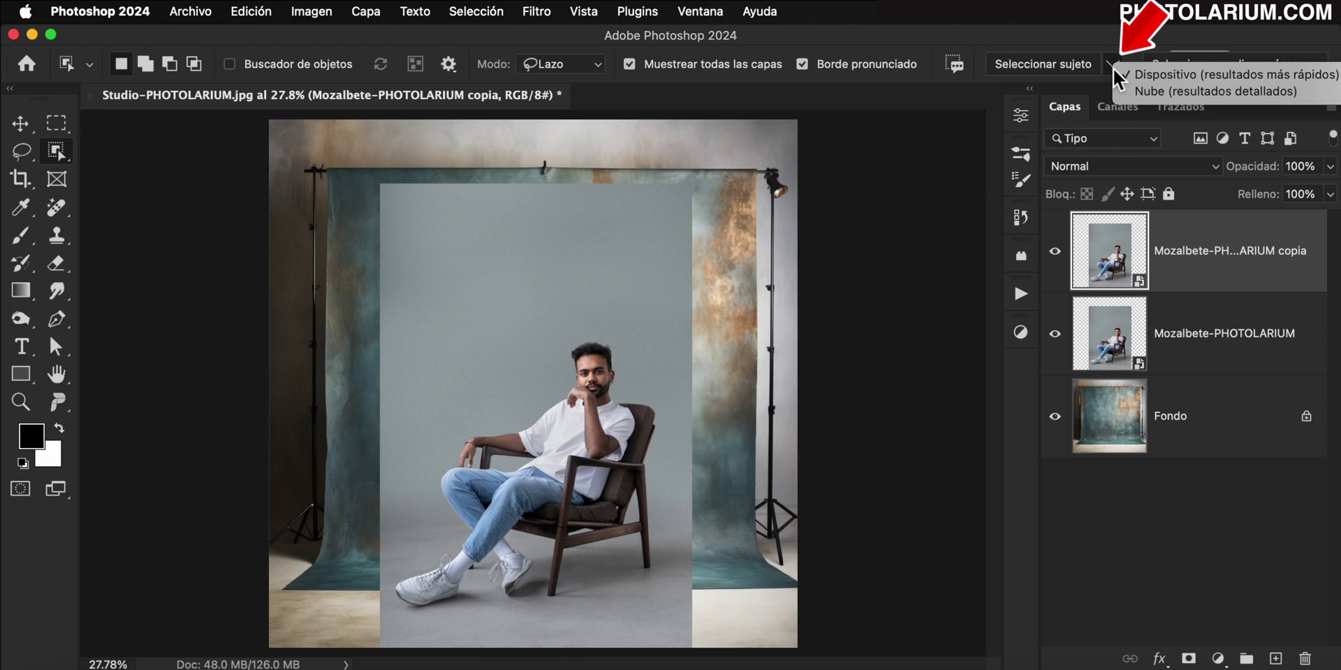
click(1153, 96)
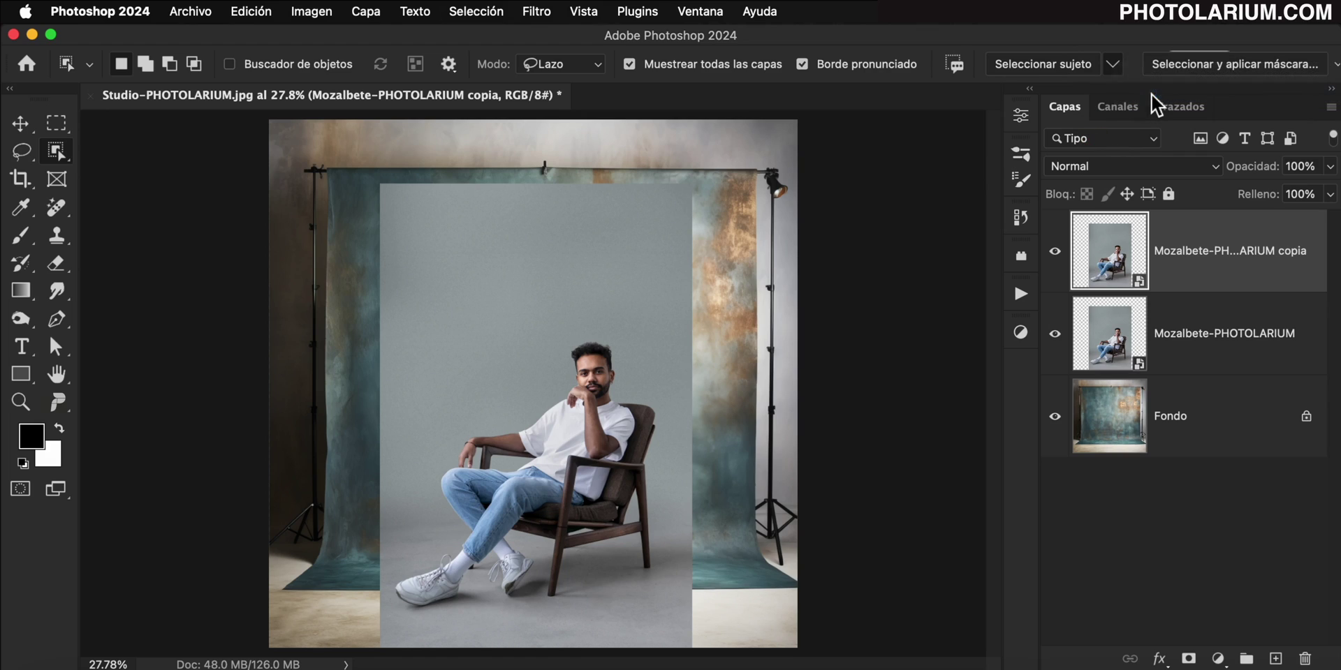
click(1062, 73)
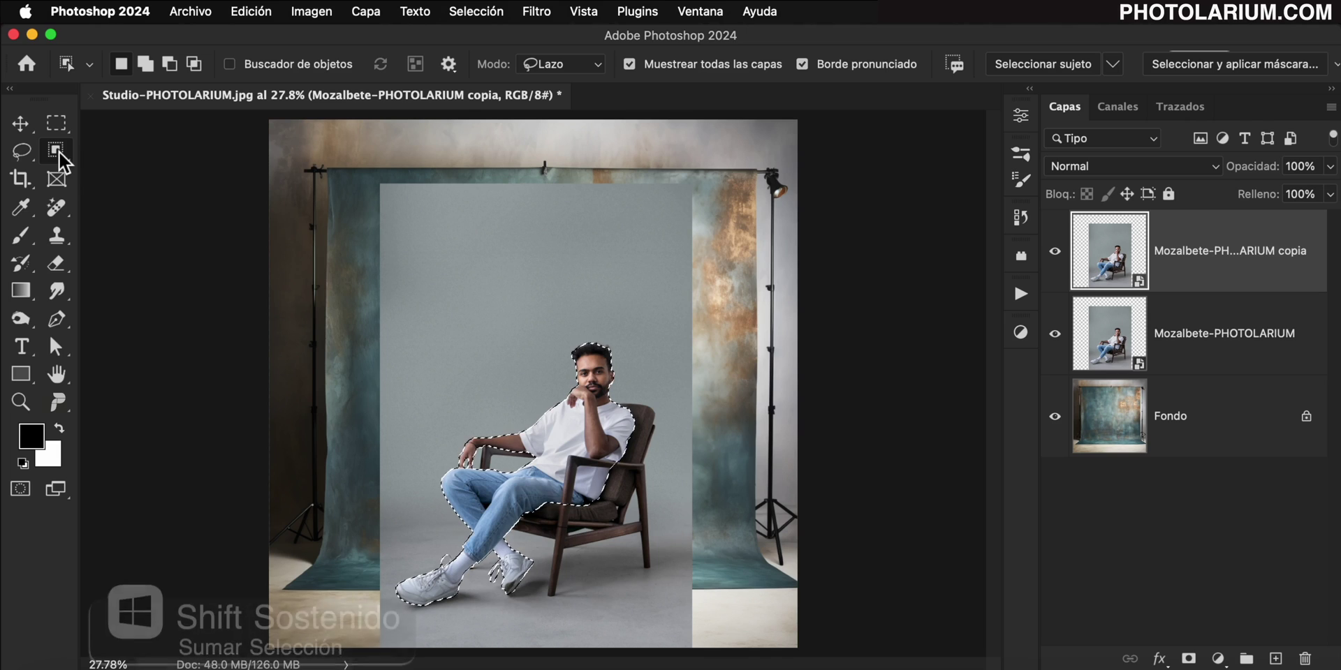
key(shift)
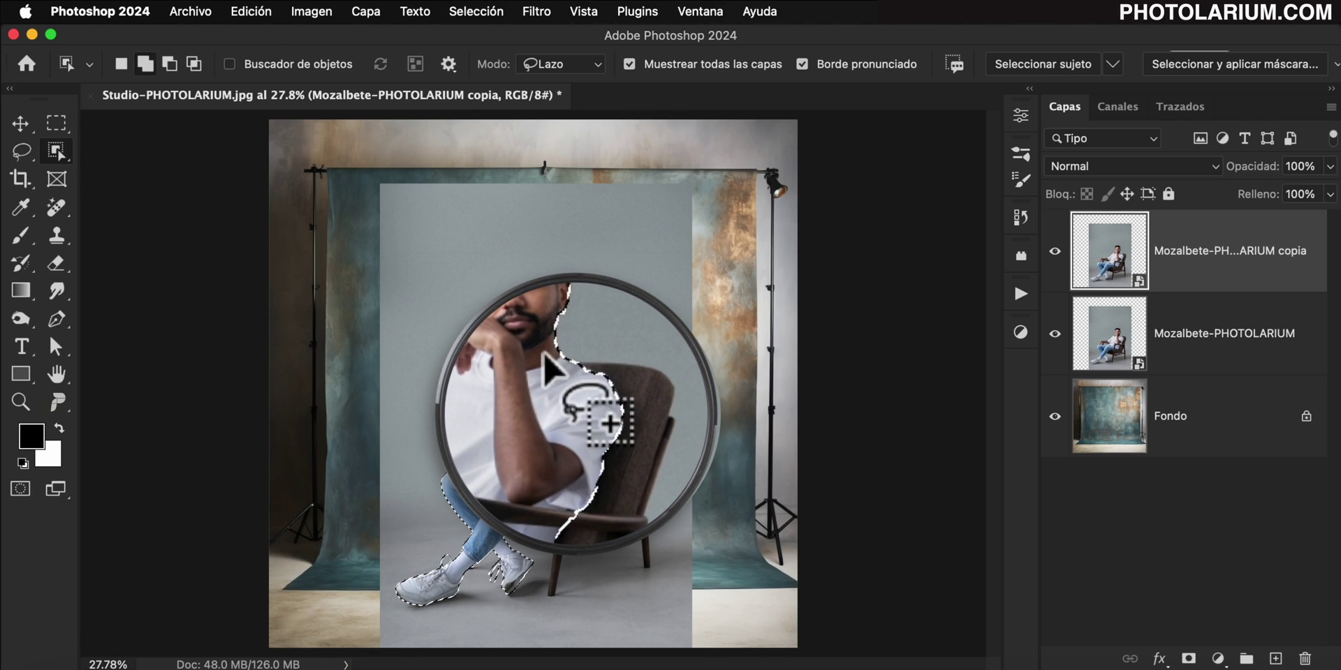
mouse_move(611, 399)
mouse_down()
mouse_move(567, 581)
mouse_move(589, 440)
mouse_up()
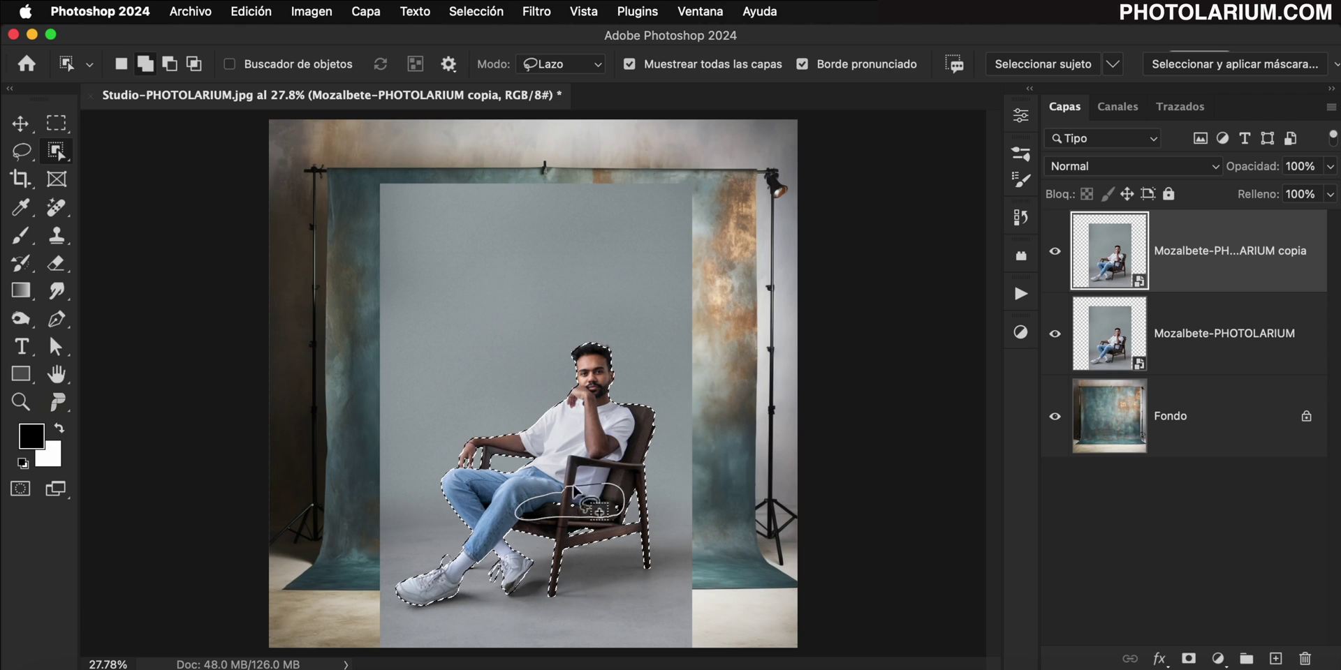
key(l)
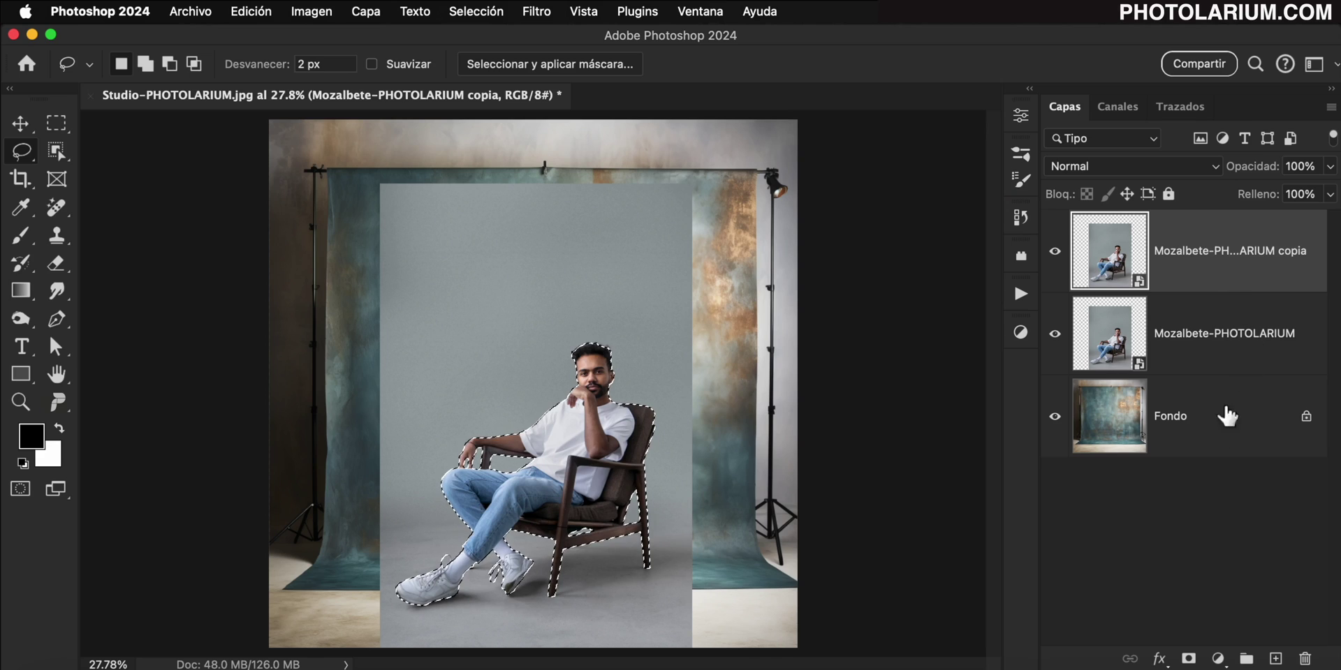
Step: Mask the copy to the man and chair; give the Multiplicar layer an inverted black mask
click(1187, 658)
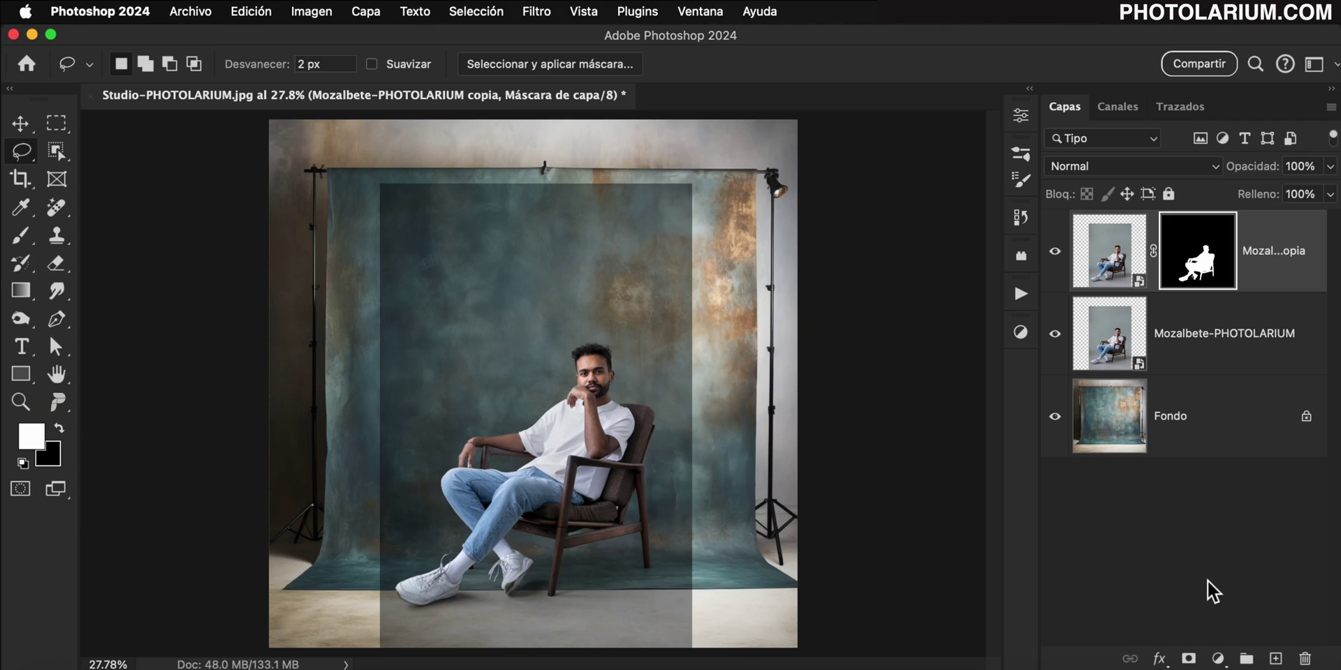
click(1225, 331)
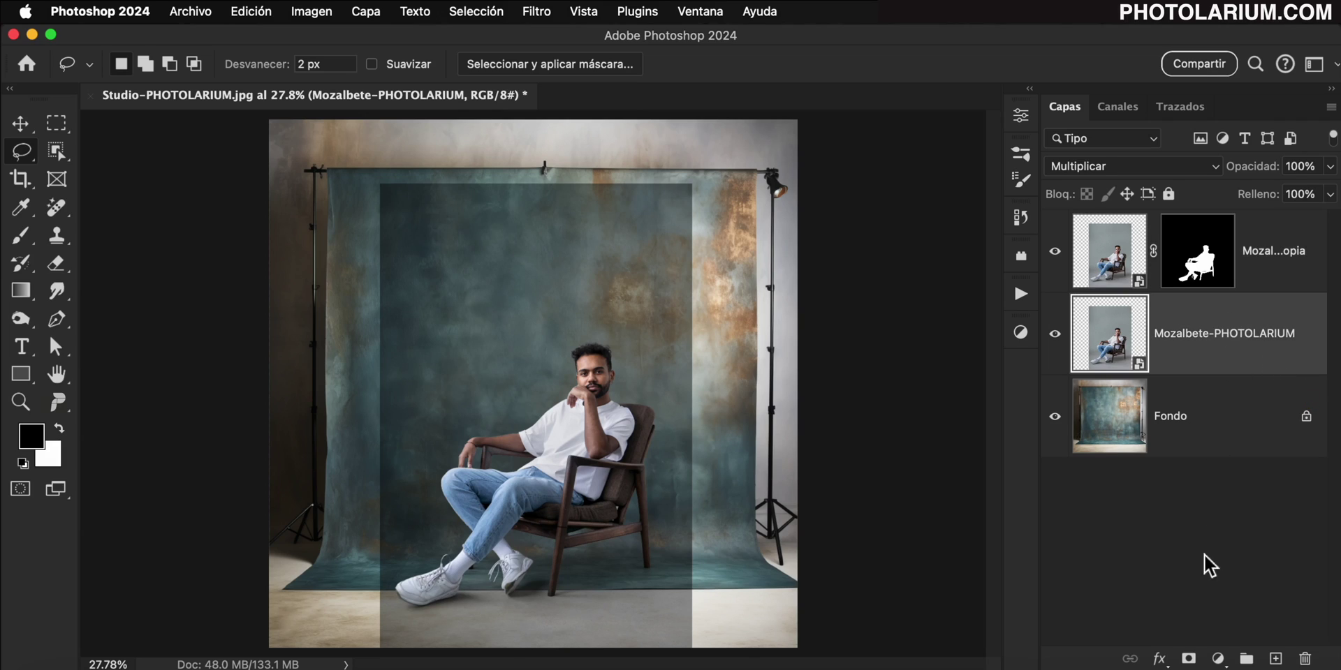
click(1188, 658)
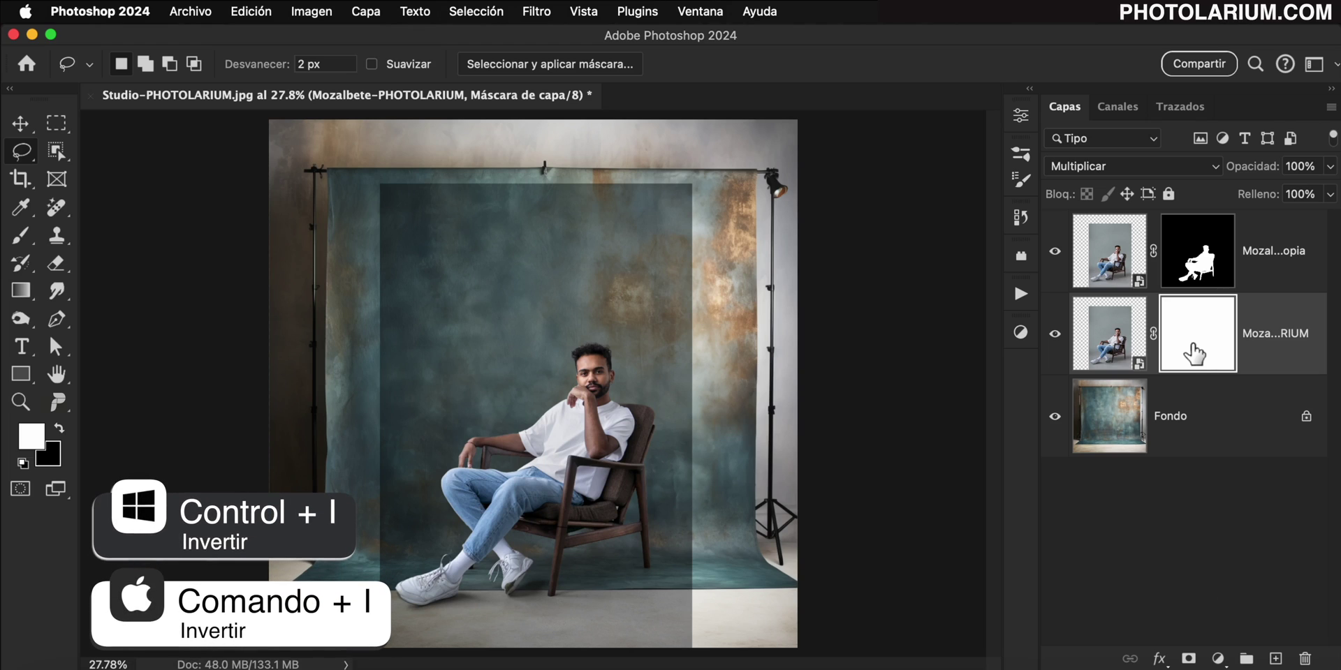
key(super+i)
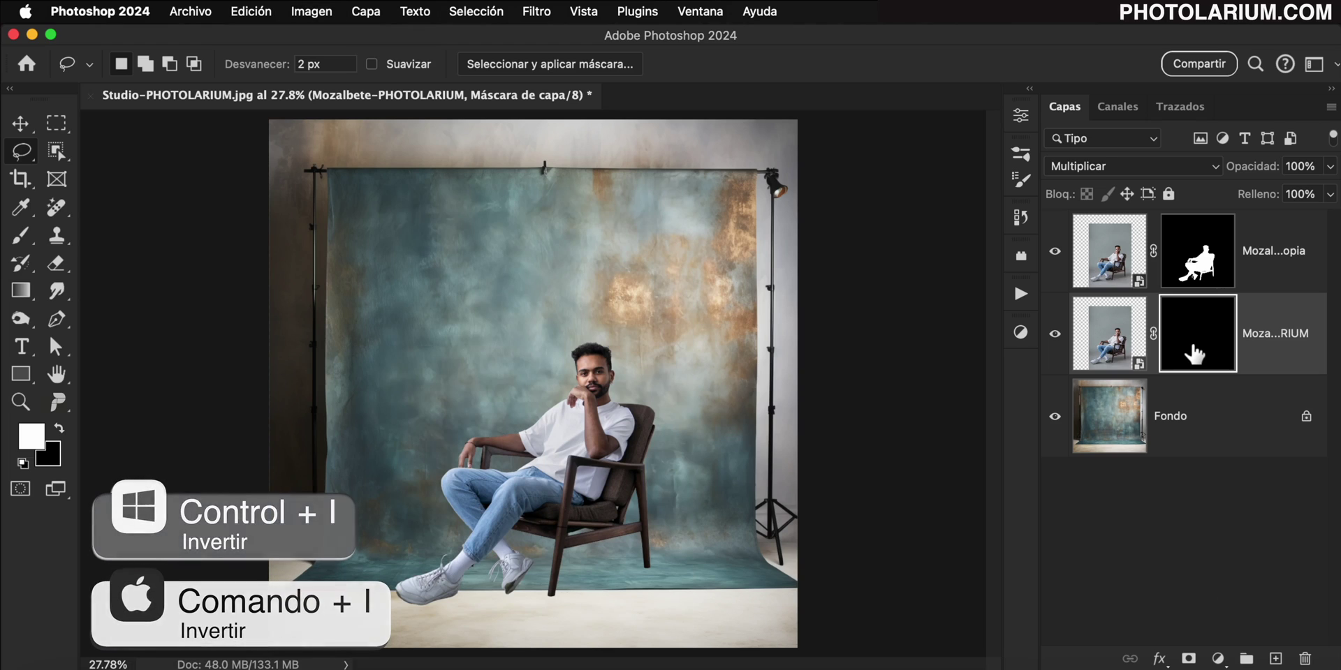
key(b)
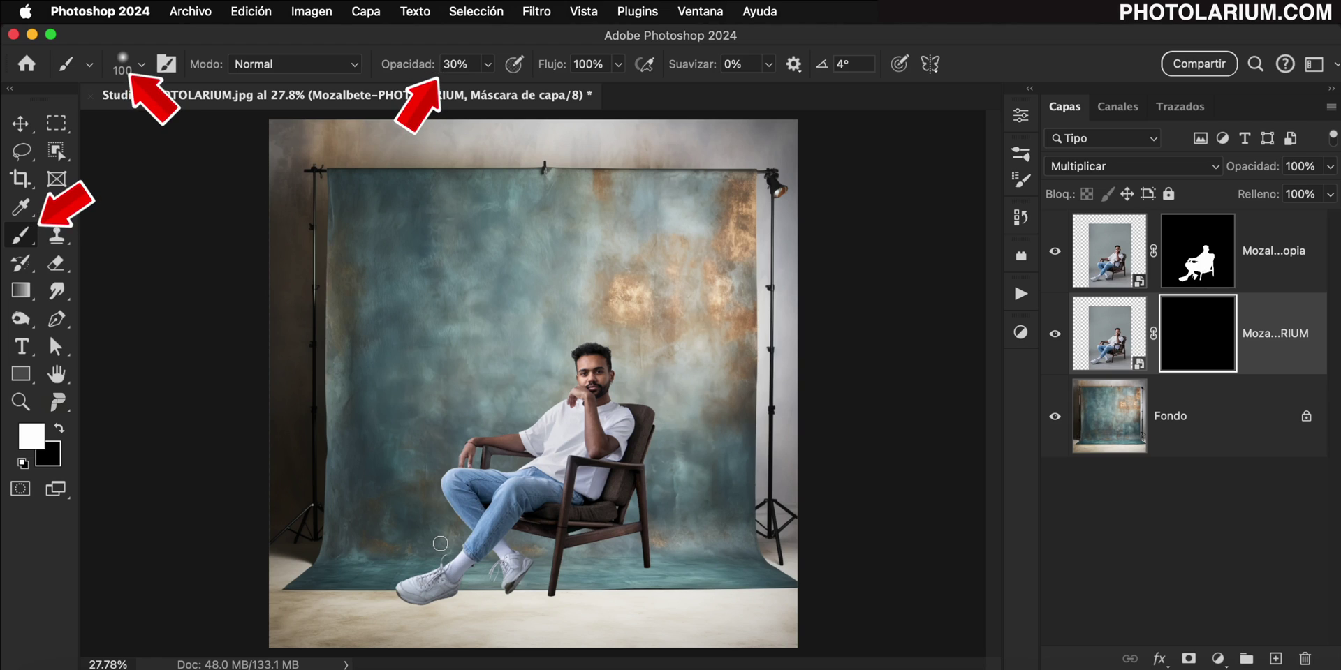
Step: Paint white with a 400 px brush on the Multiplicar mask to reveal shadow under the shoes
key(bracketright)
key(bracketright)
key(bracketright)
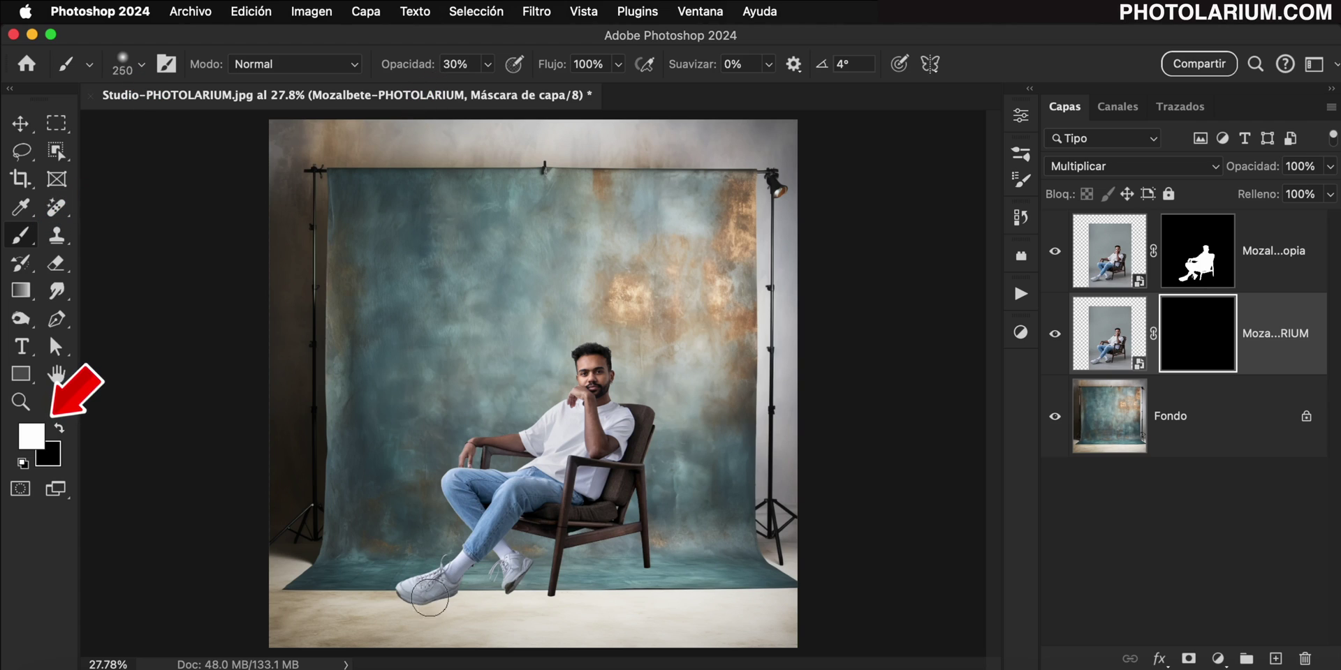
key(bracketright)
key(bracketright)
key(bracketright)
key(bracketright)
click(442, 595)
mouse_move(443, 595)
mouse_down()
mouse_move(617, 575)
mouse_move(447, 573)
mouse_move(587, 563)
mouse_move(485, 567)
mouse_up()
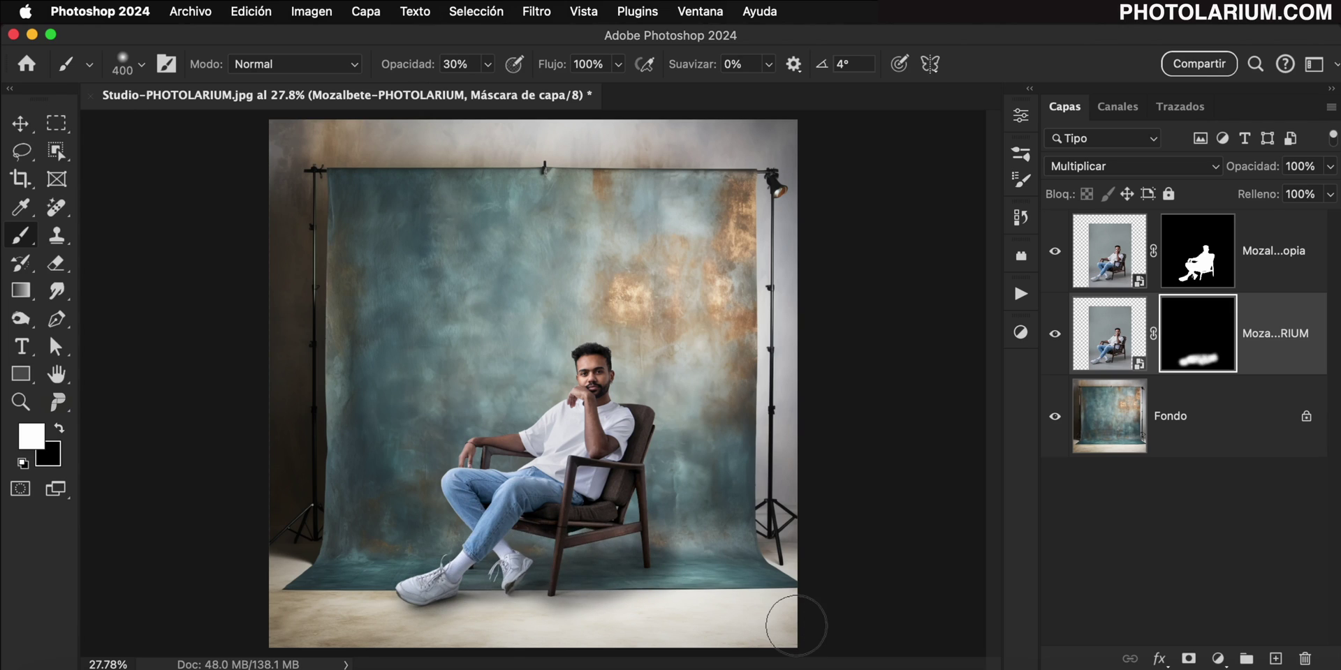
click(1250, 435)
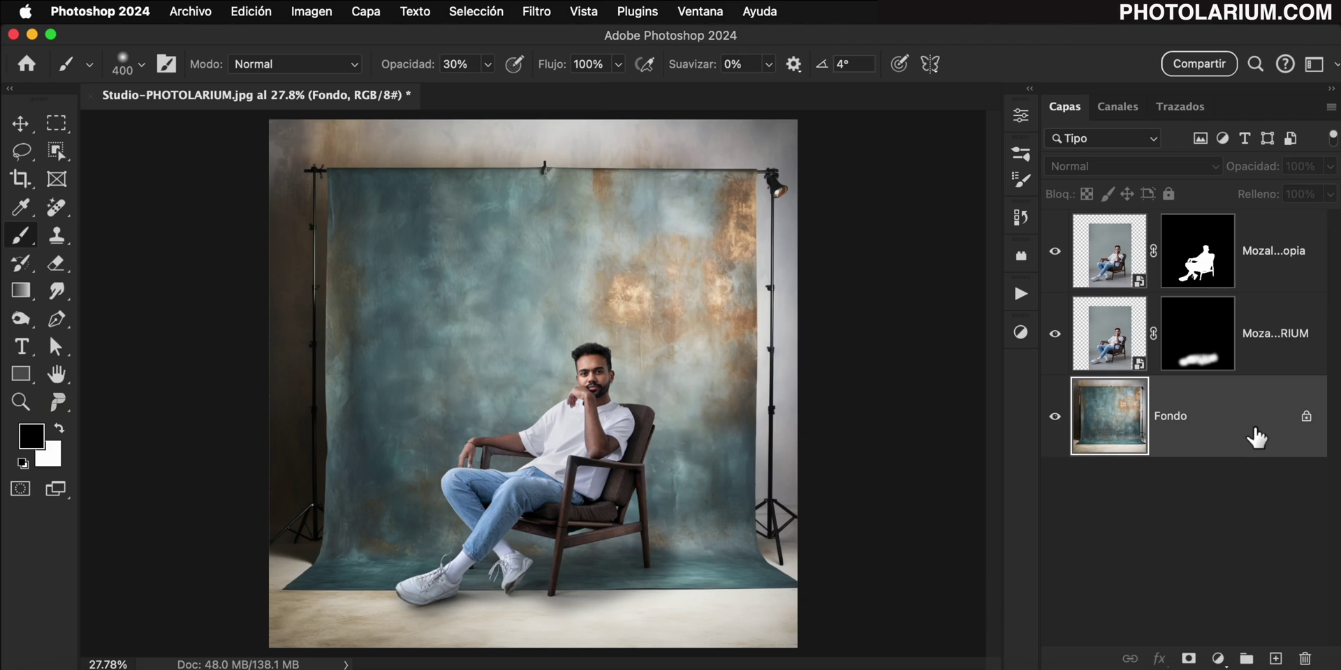
Step: Duplicate Fondo, move the copy to the top, and flatten it with Desenfocar > Media
key(ctrl+j)
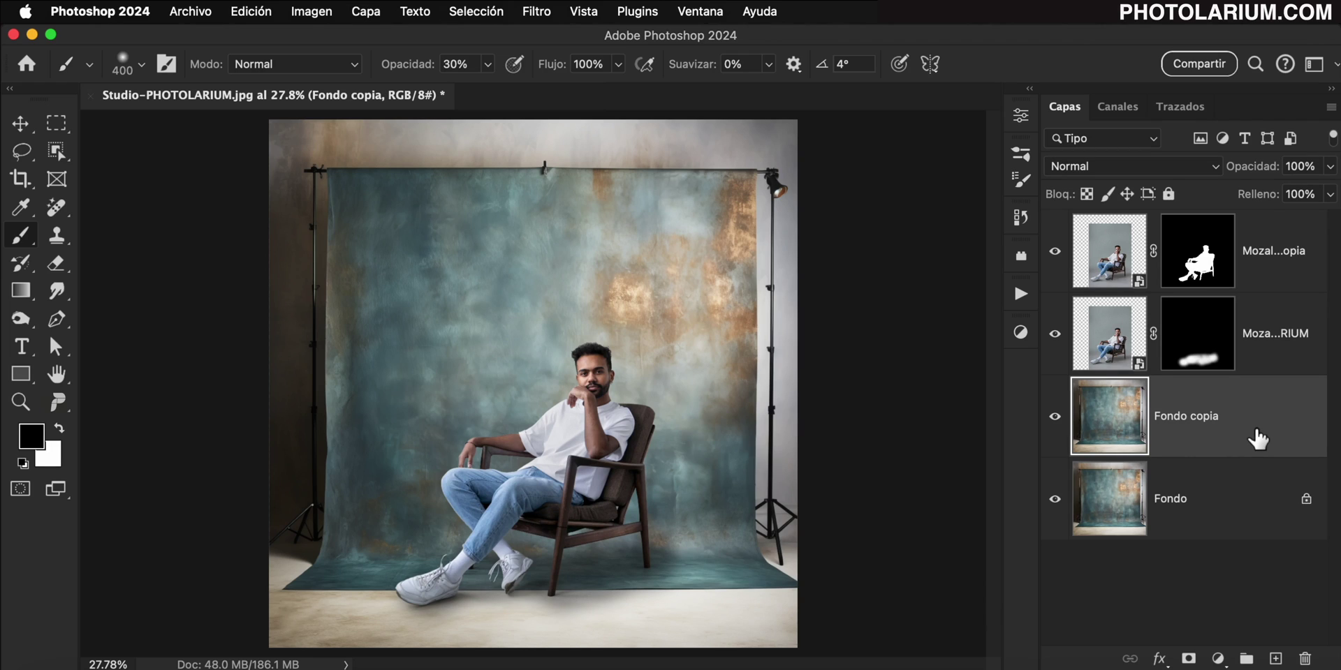
drag(1257, 439, 1287, 227)
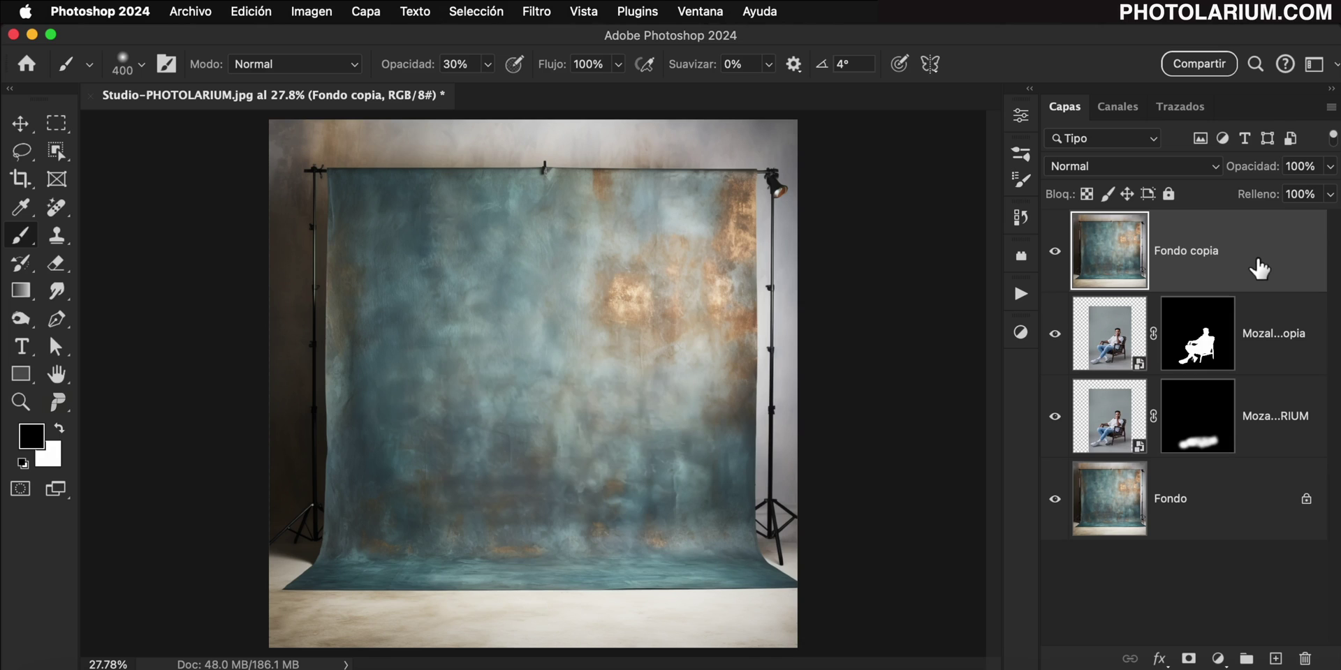
click(537, 11)
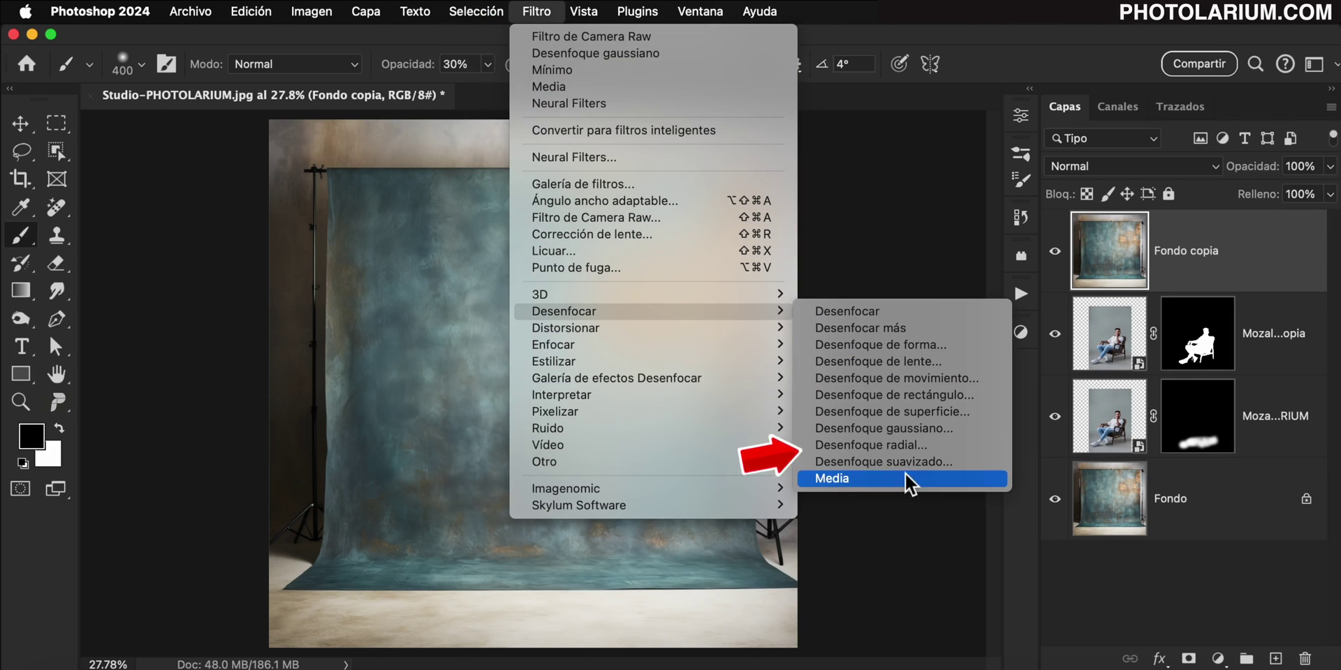
click(907, 480)
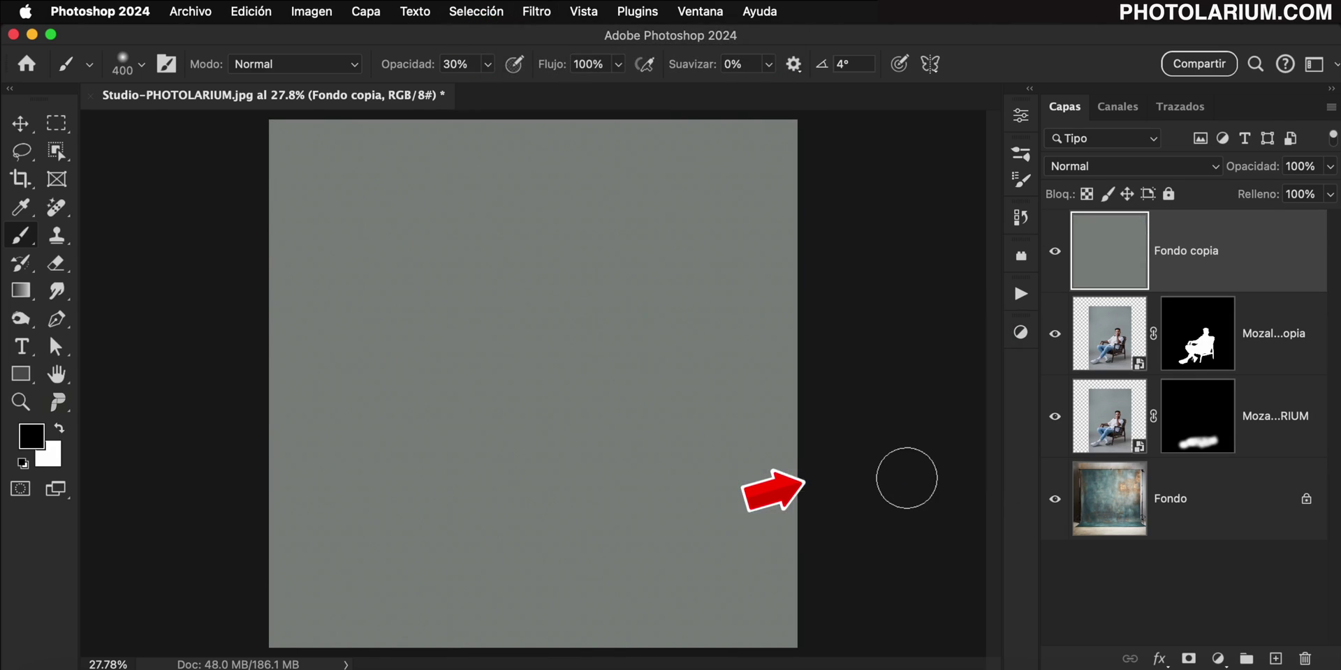
click(1215, 167)
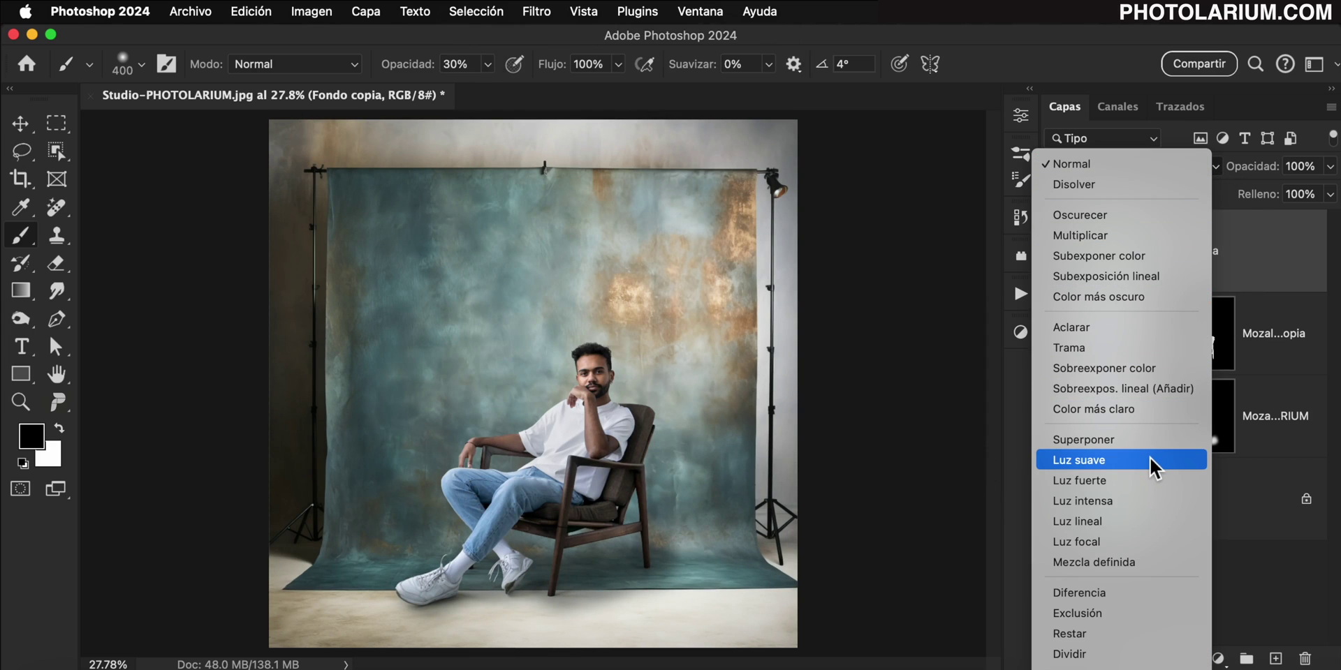
Step: Set the grey layer to Luz suave, clip it to the man, and toggle it to compare
click(1149, 458)
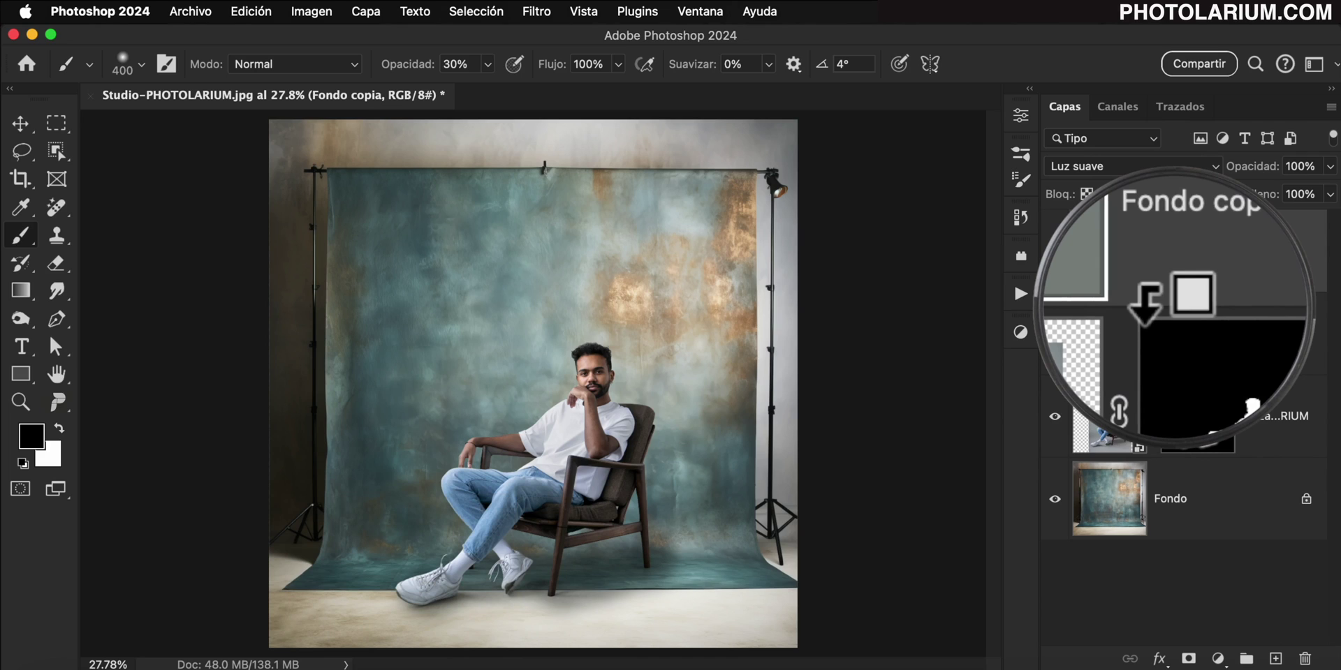
alt+click(1202, 294)
click(1055, 252)
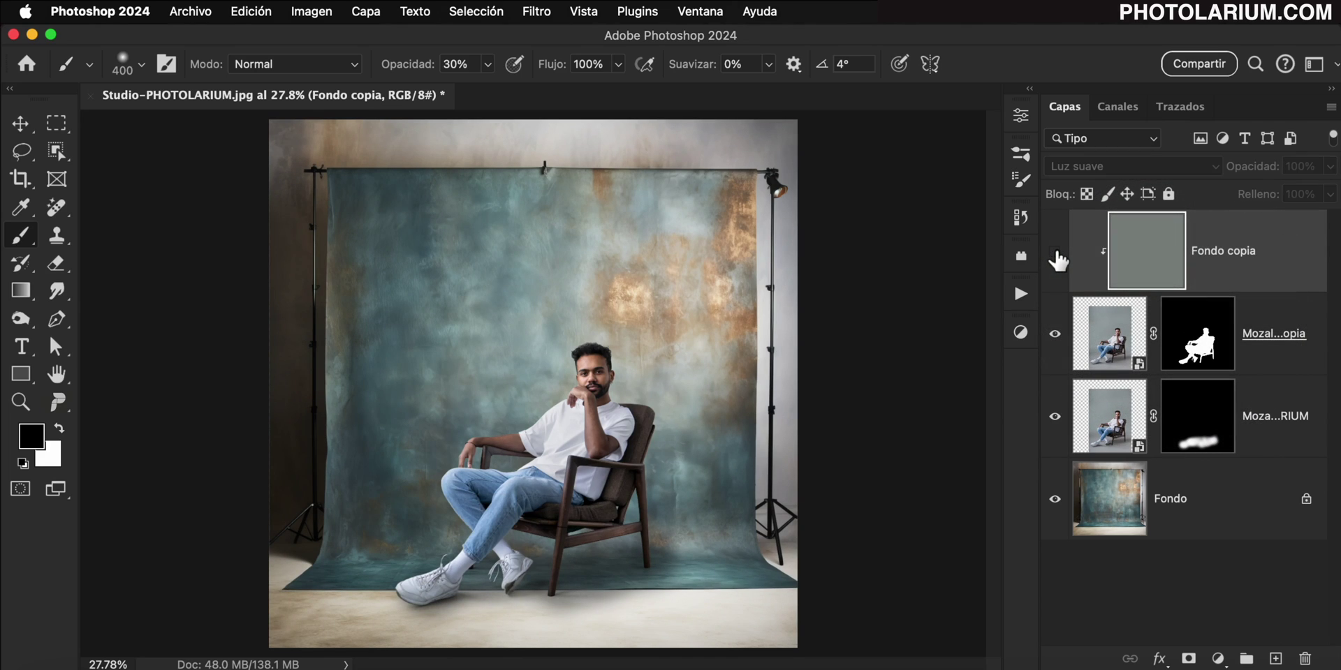
click(1054, 253)
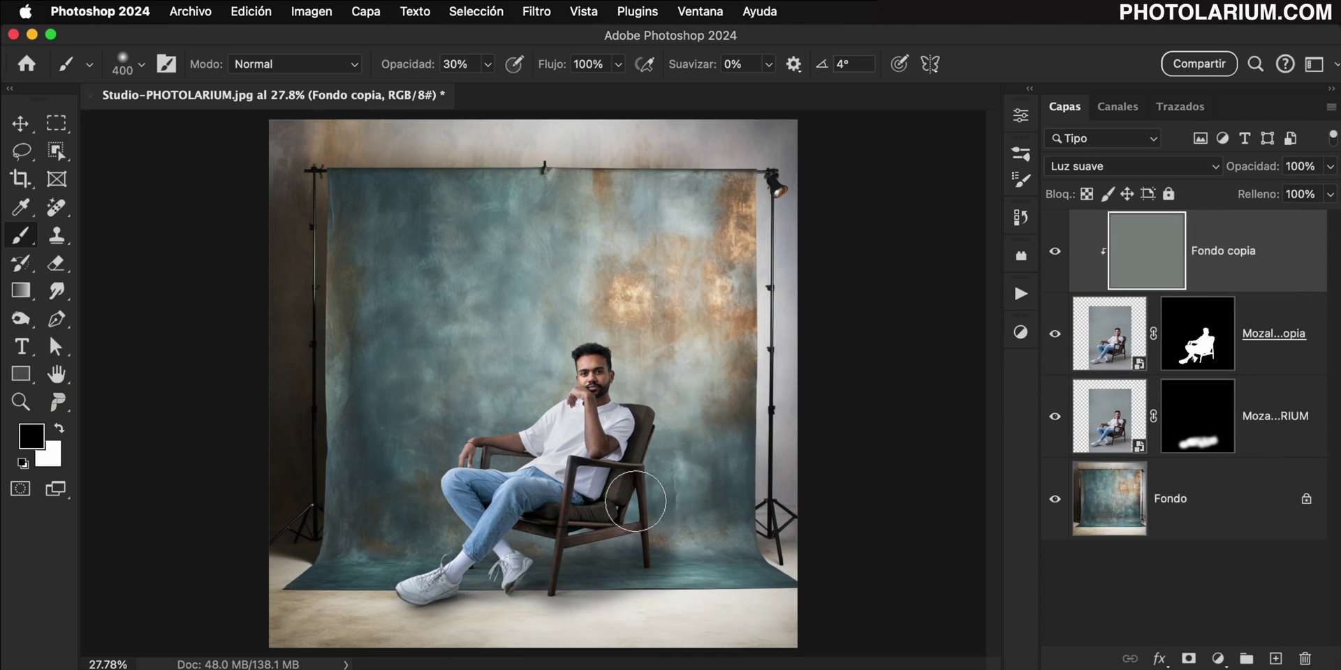
click(585, 417)
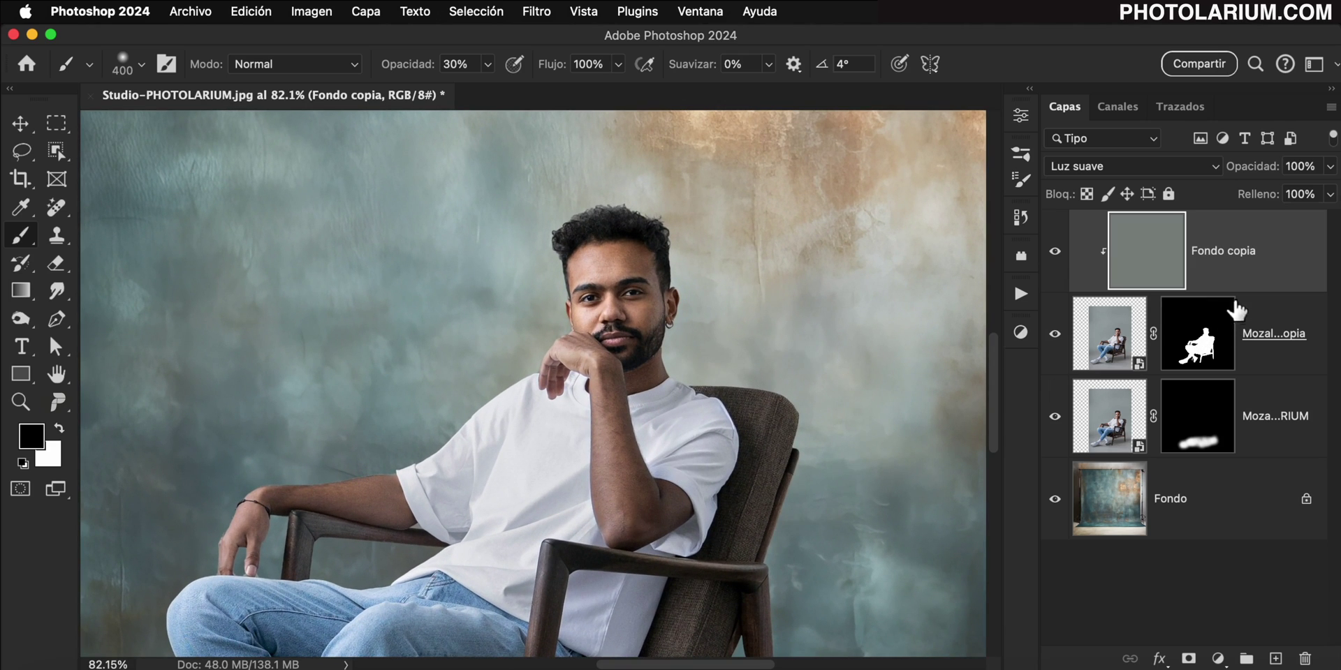
click(1055, 253)
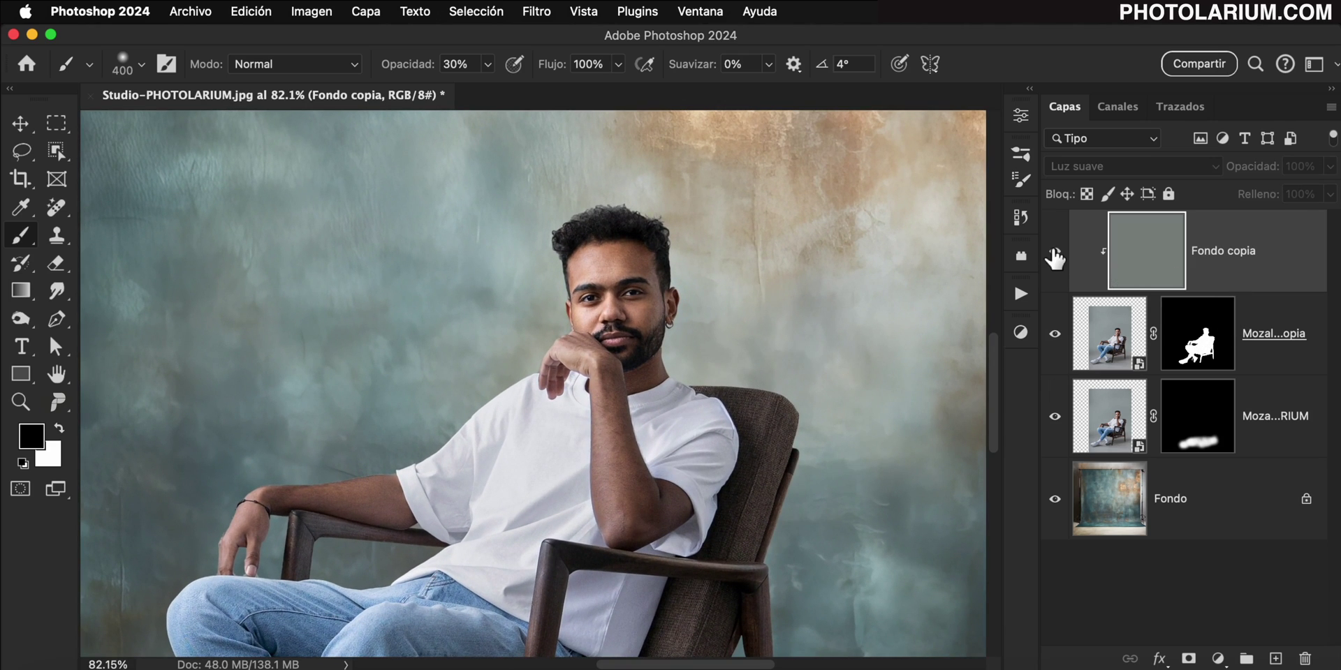
click(1054, 253)
click(1054, 252)
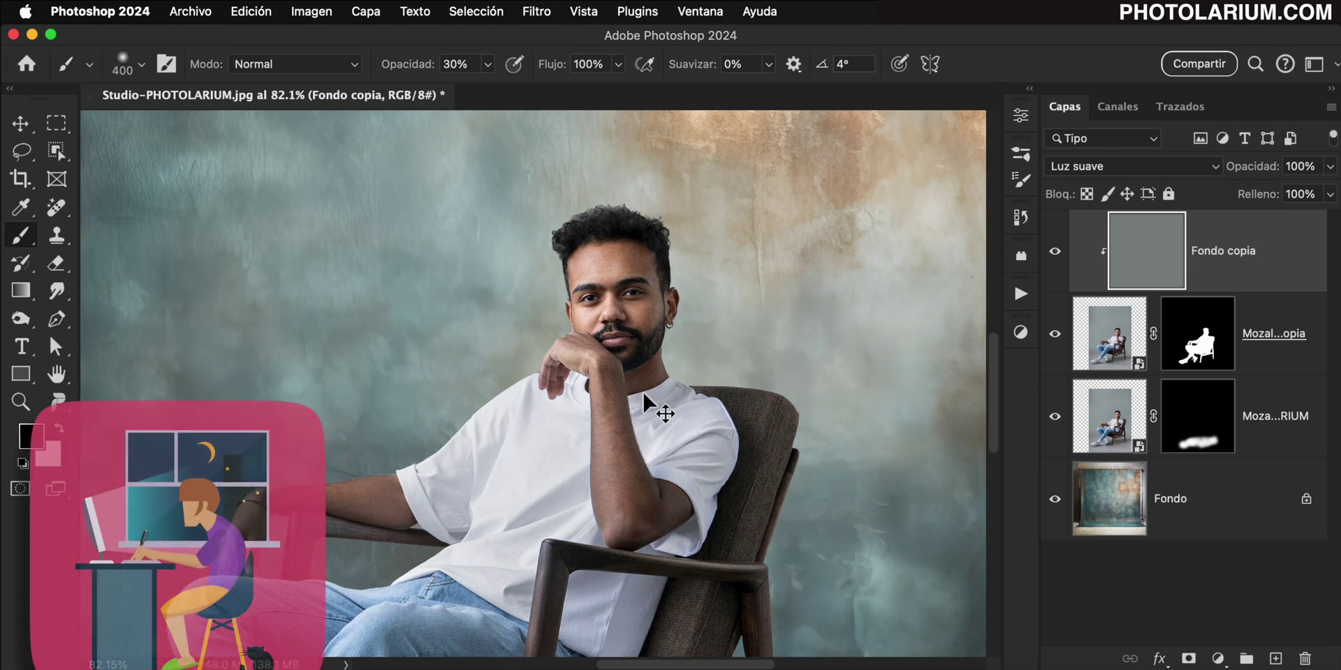
key(super+0)
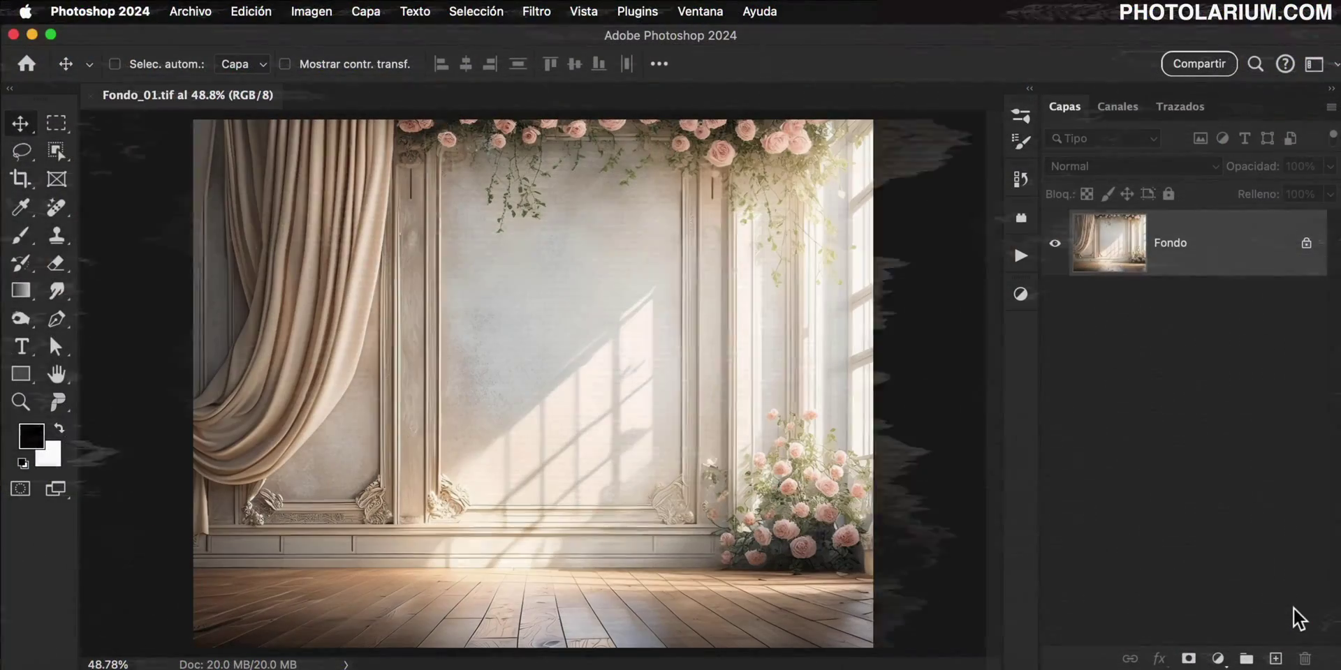
Step: Cancel the deer image and place the Sujeto_01 bride photo into Fondo_01.tif at about 239%
drag(1299, 617, 537, 440)
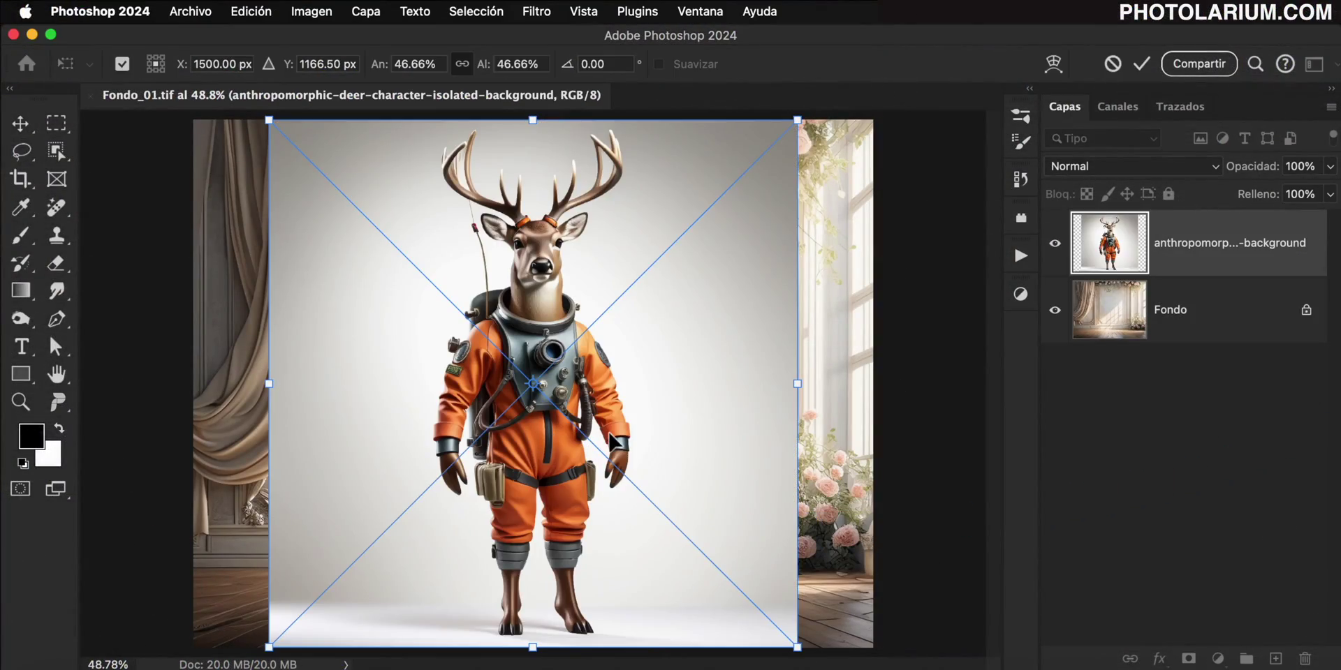
key(Escape)
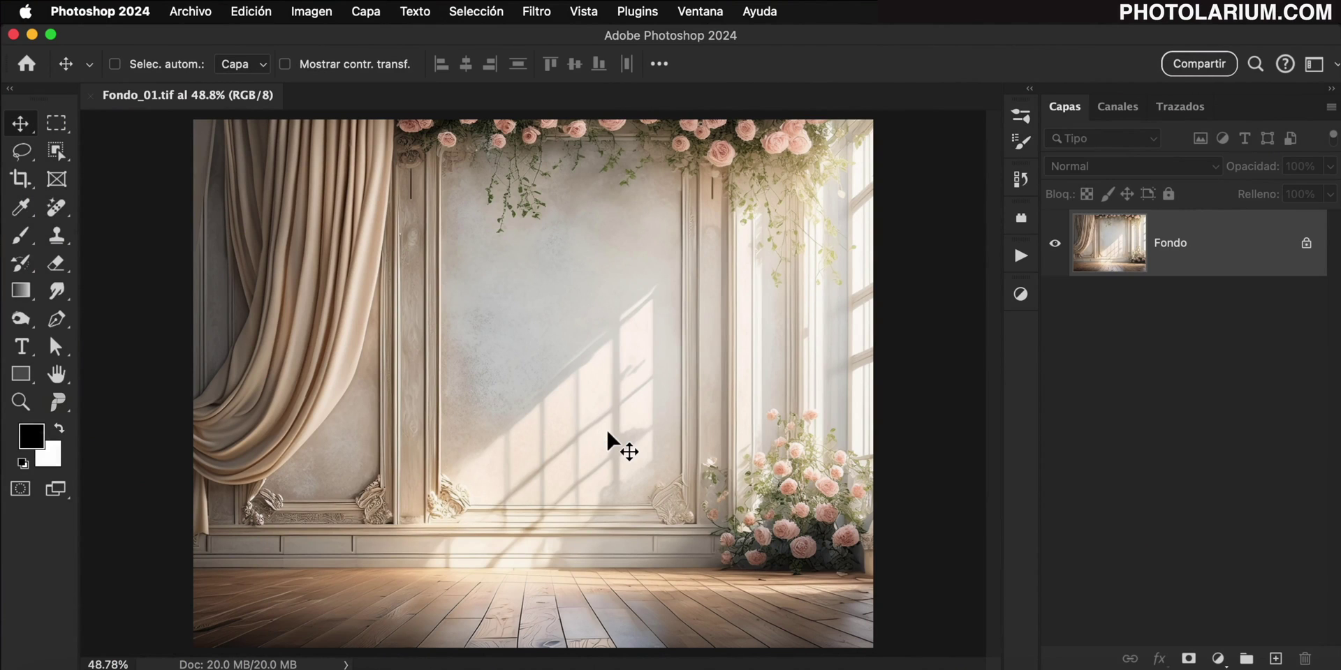
drag(1330, 468, 508, 470)
mouse_move(723, 288)
mouse_down()
mouse_move(829, 170)
mouse_move(967, 171)
mouse_up()
drag(647, 407, 659, 449)
drag(967, 214, 984, 193)
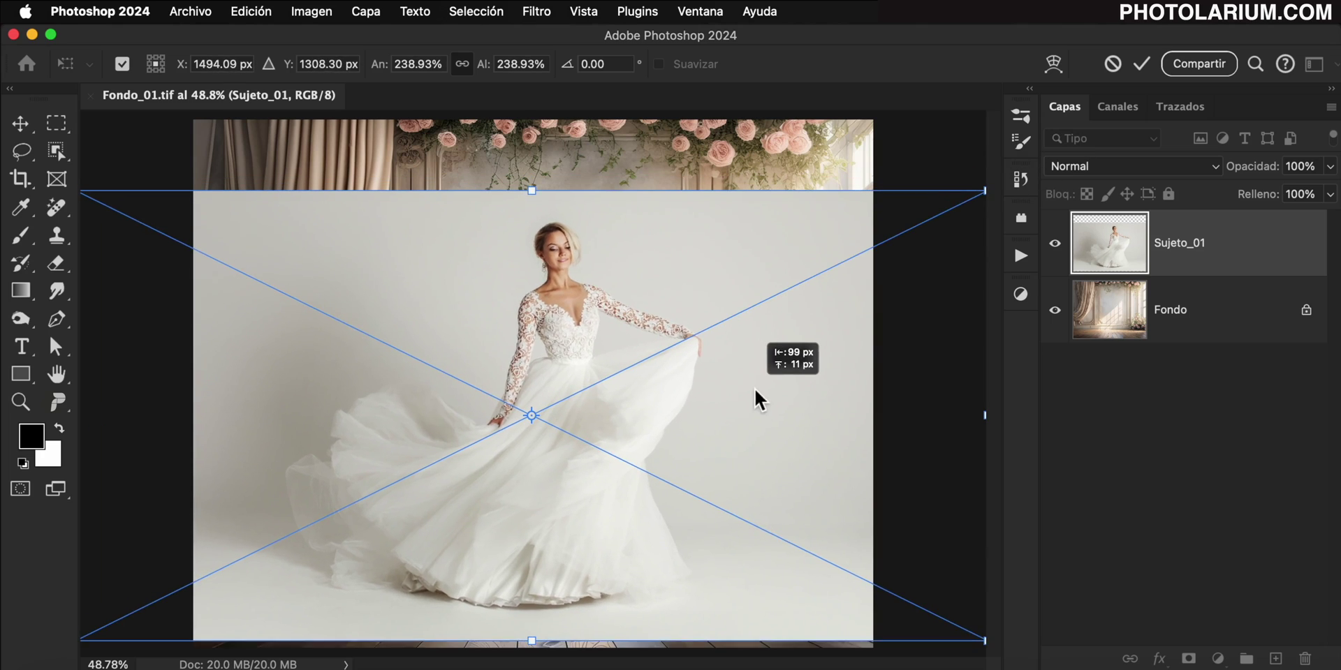
drag(754, 398, 768, 425)
key(Return)
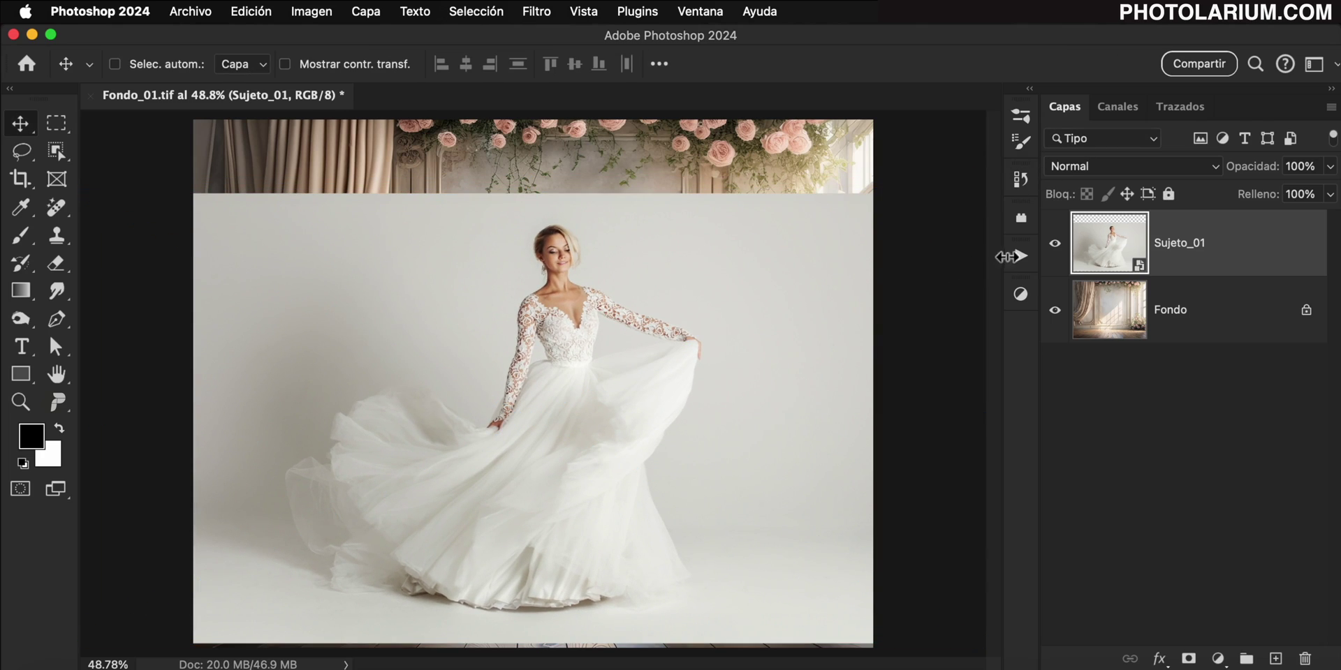
Step: Dock the Acciones panel and run the INFINITY BACKGROUNDS INTEGRACIÓN action on the bride
click(1021, 255)
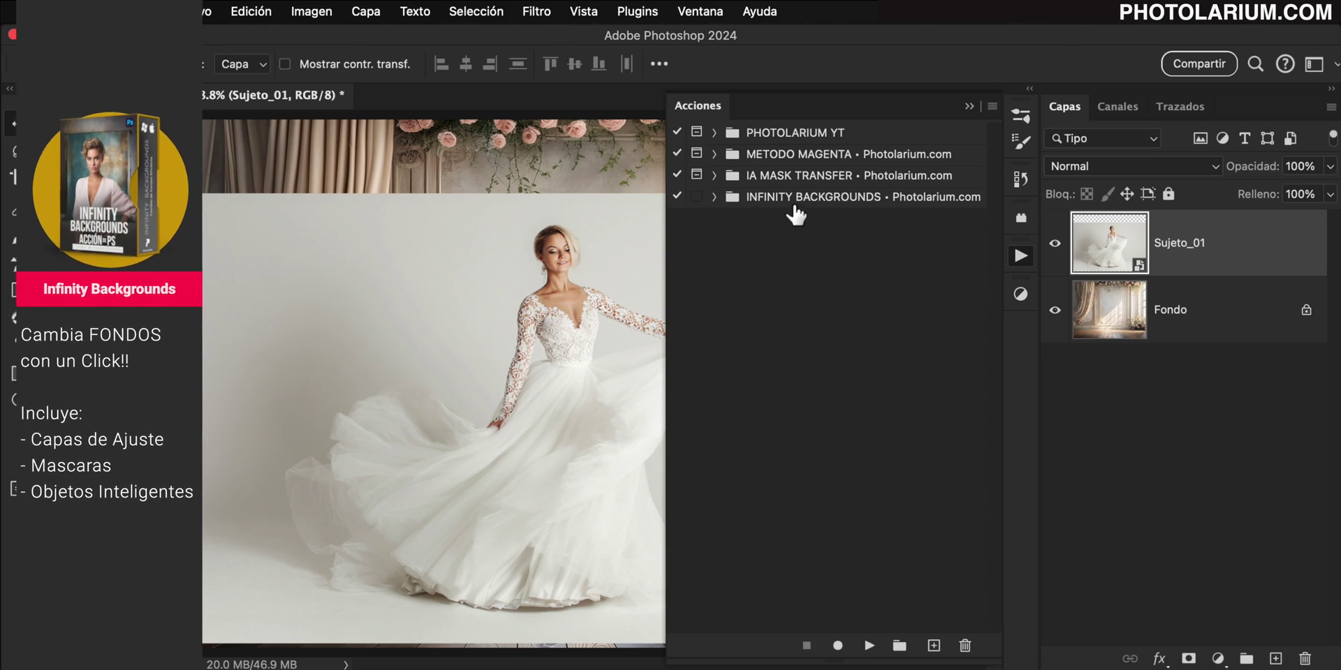
click(715, 198)
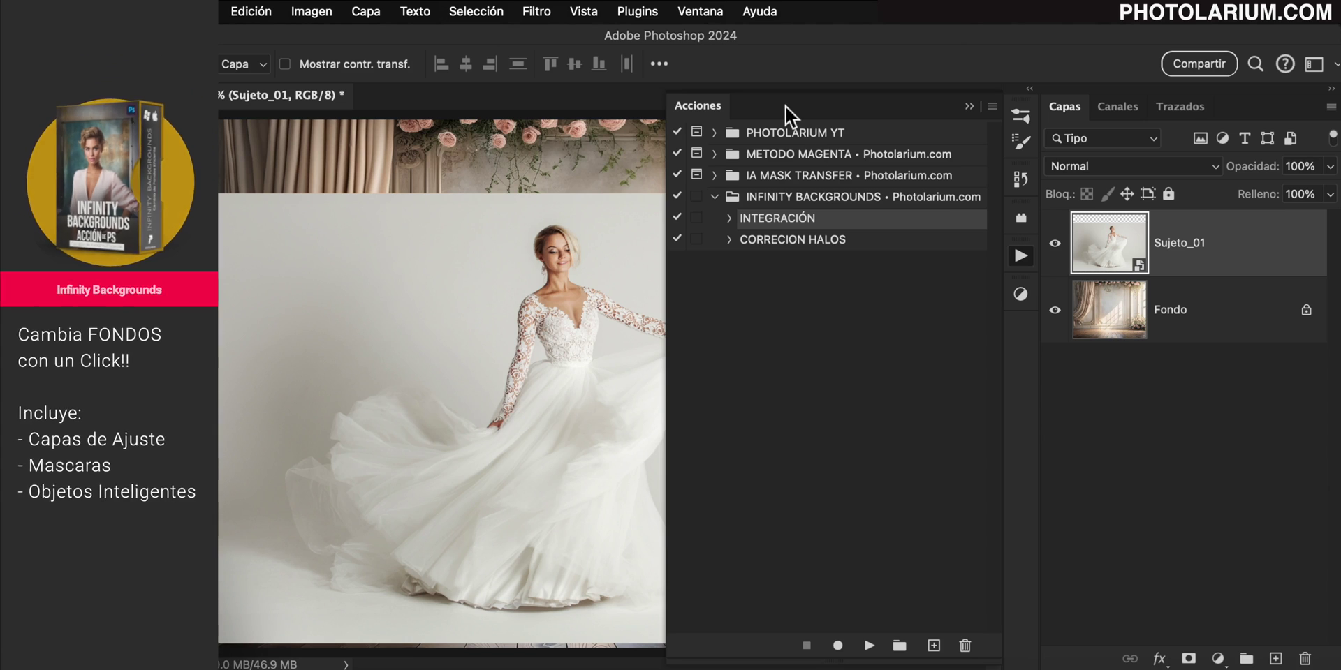
drag(785, 106, 935, 49)
drag(613, 554, 740, 663)
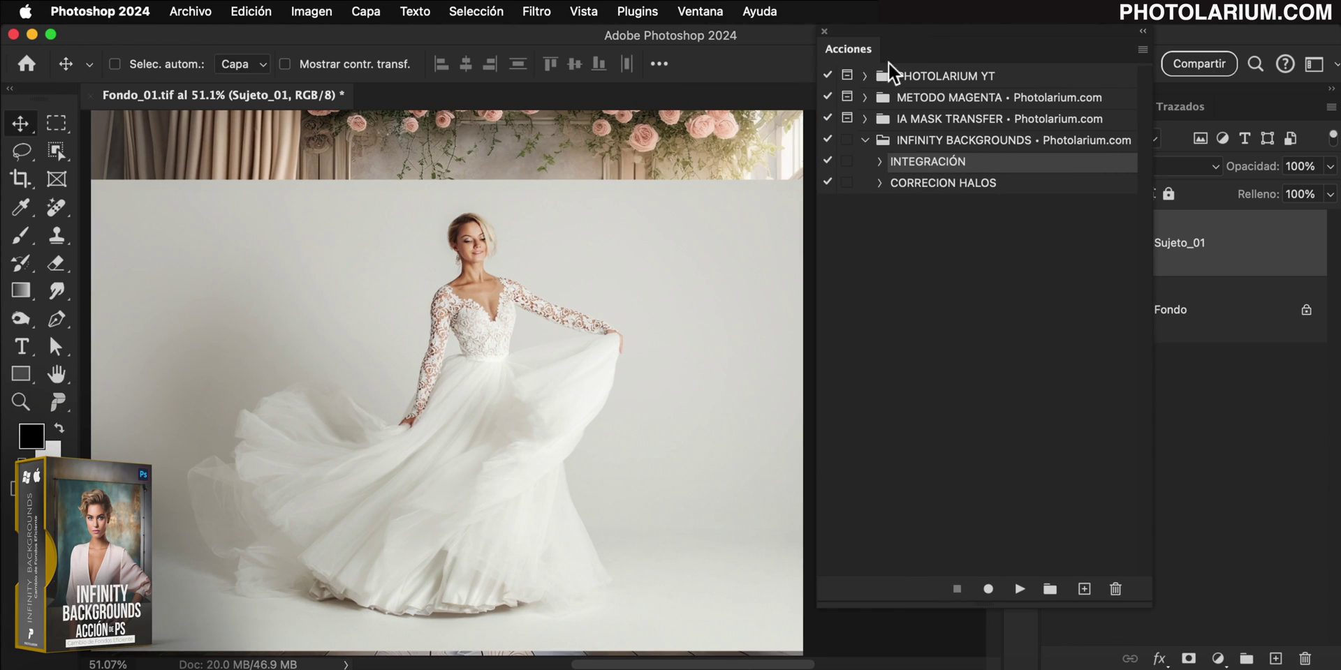
drag(890, 66, 1032, 299)
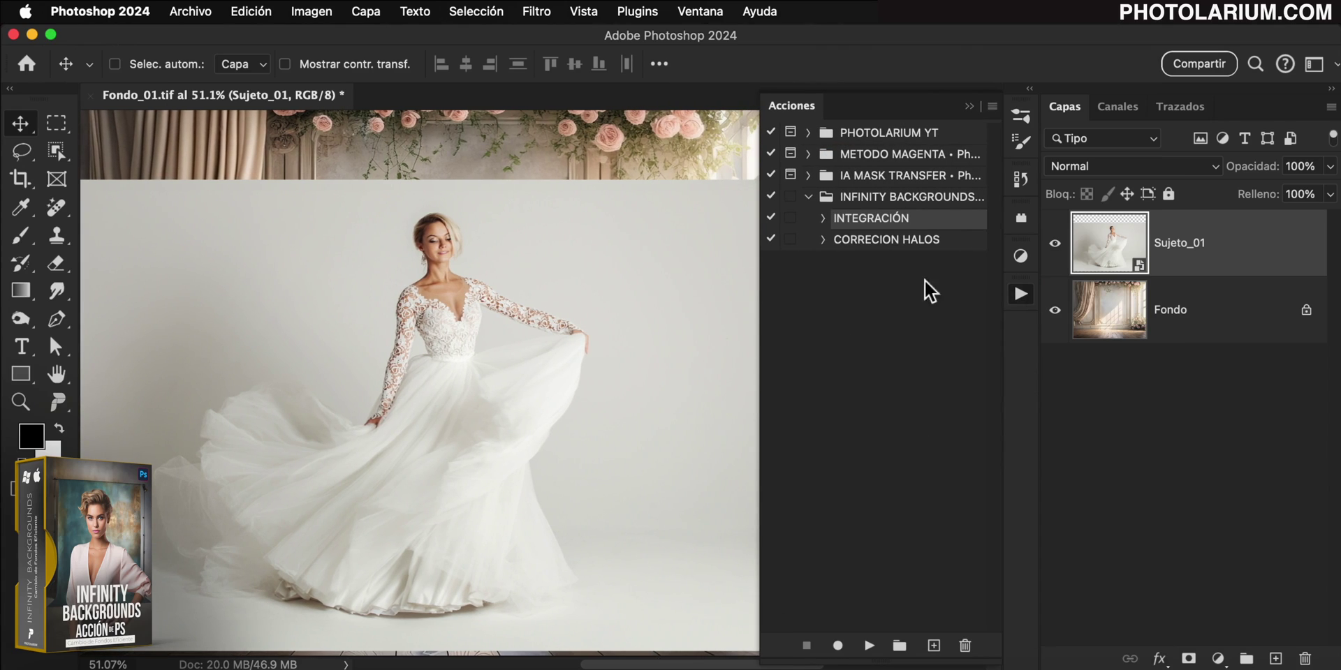
click(864, 642)
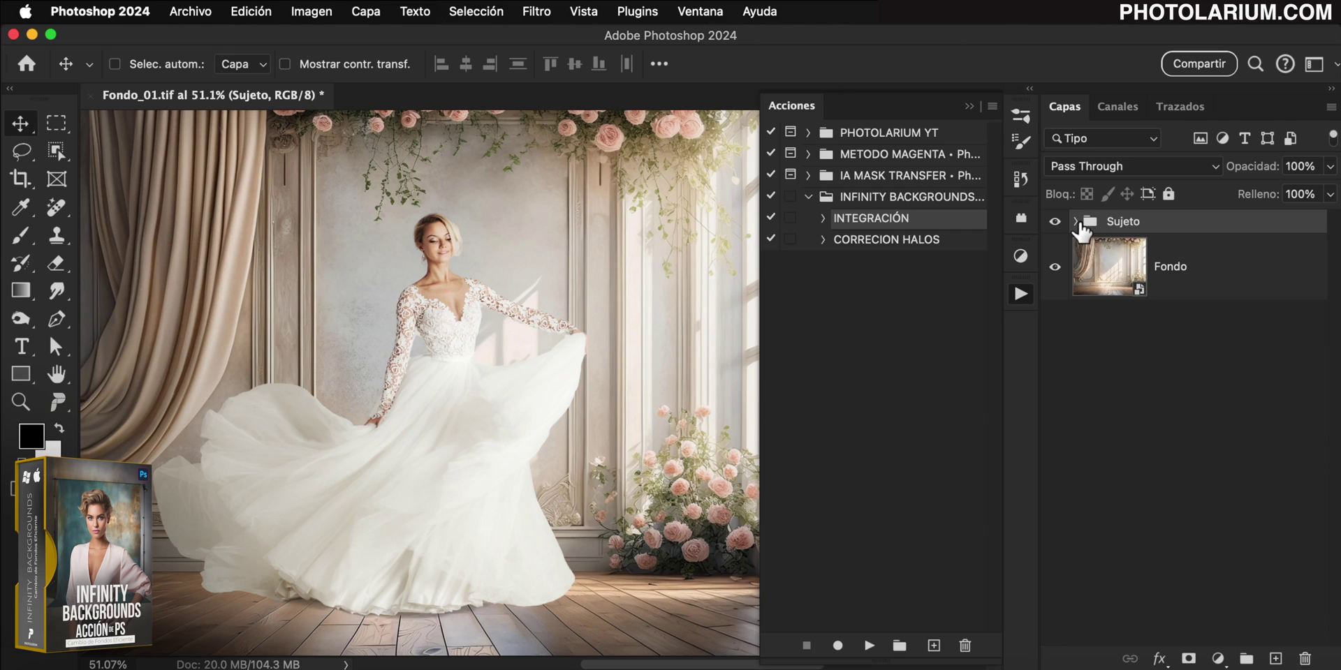
Step: Expand the Sujeto group, widen the Layers panel to show full names, collapse Acciones
click(1075, 222)
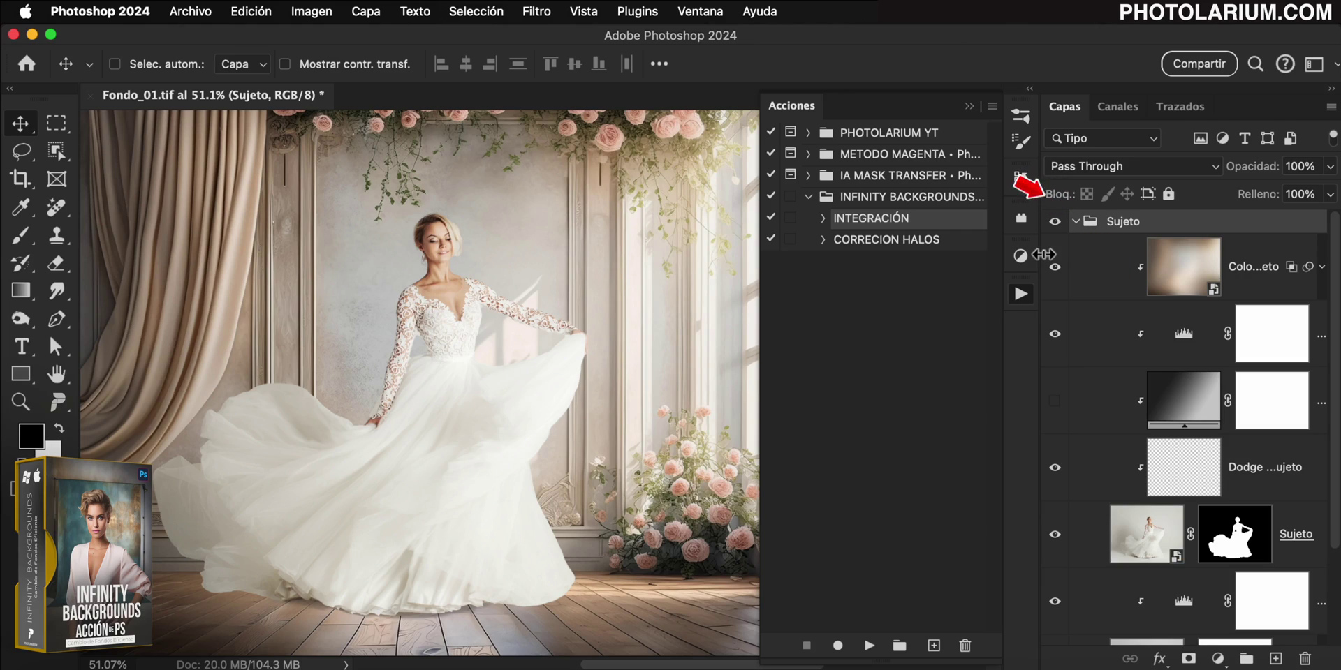
drag(1044, 254, 866, 254)
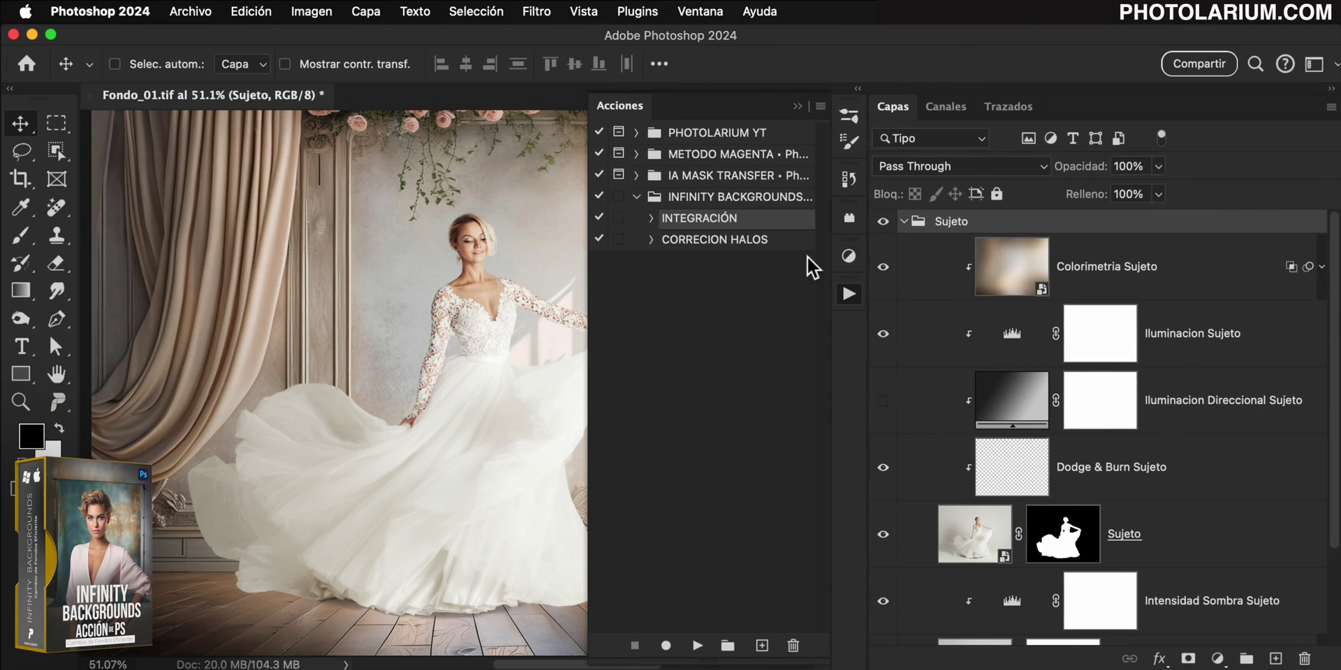
click(796, 107)
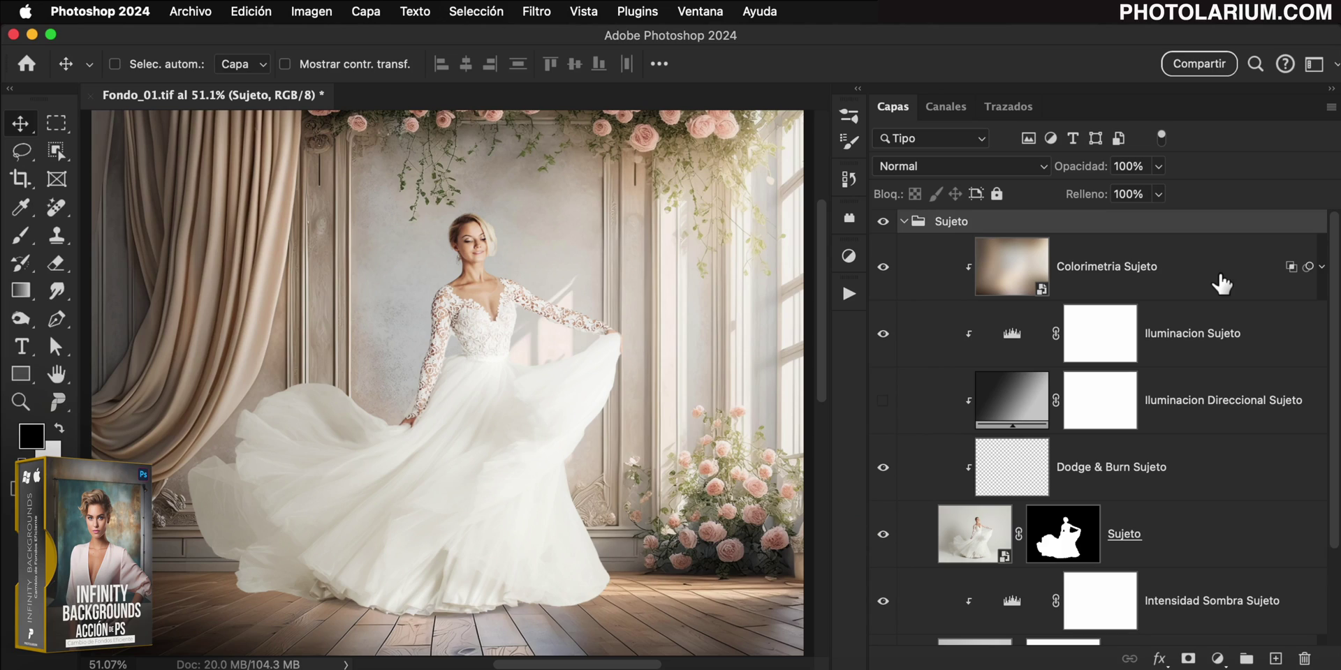
Step: Give the Intensidad Sombra Sujeto levels black input 25 and midtones 0.55, then select Dodge & Burn Sujeto
scroll(1222, 283, down, 1)
scroll(1221, 284, down, 3)
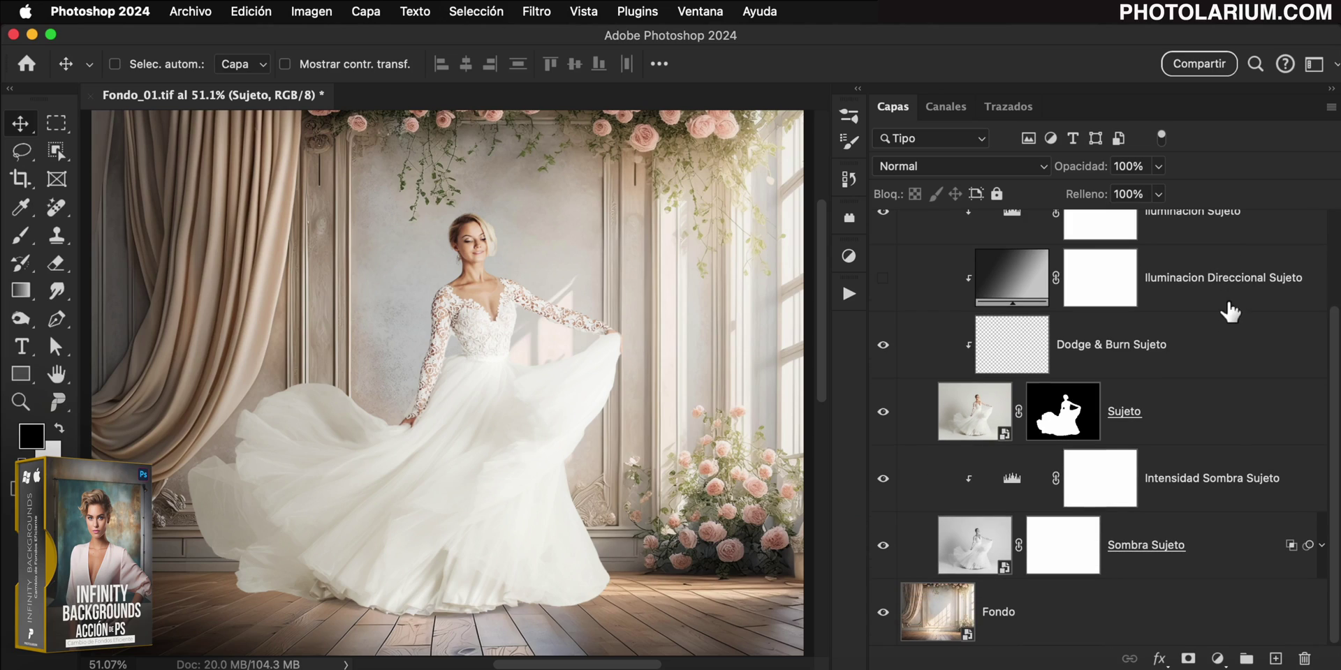
click(1013, 482)
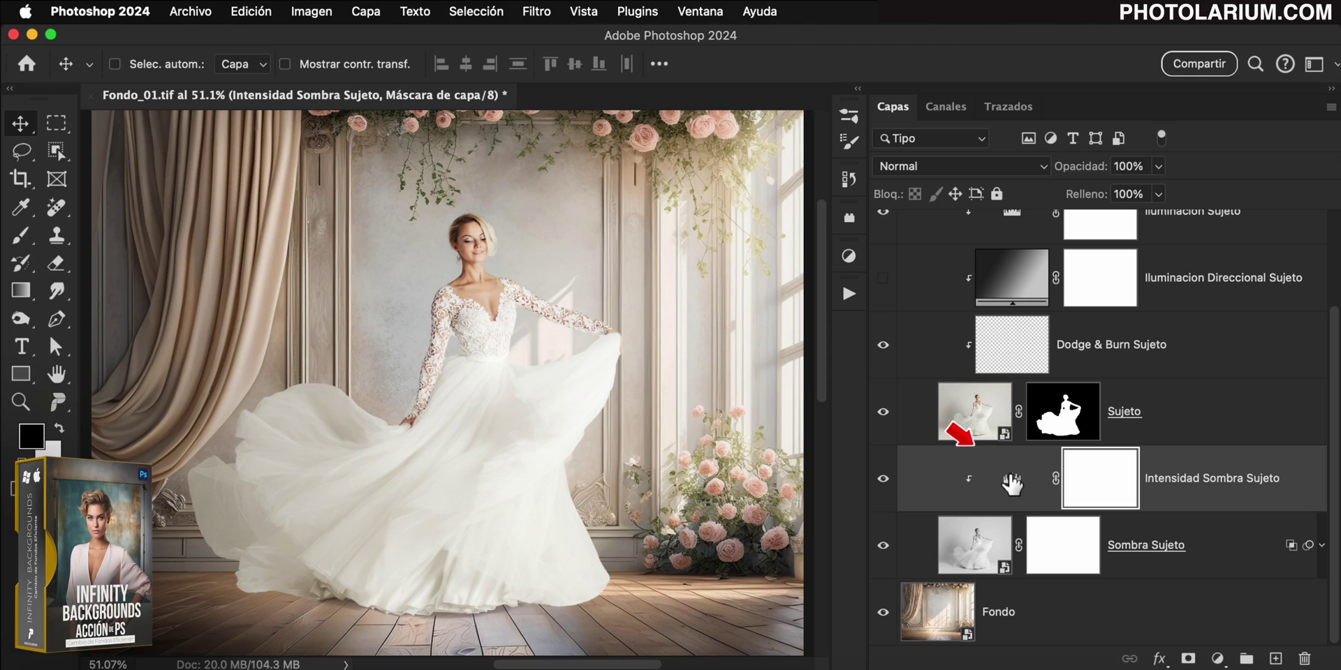
double_click(1013, 482)
drag(810, 252, 856, 256)
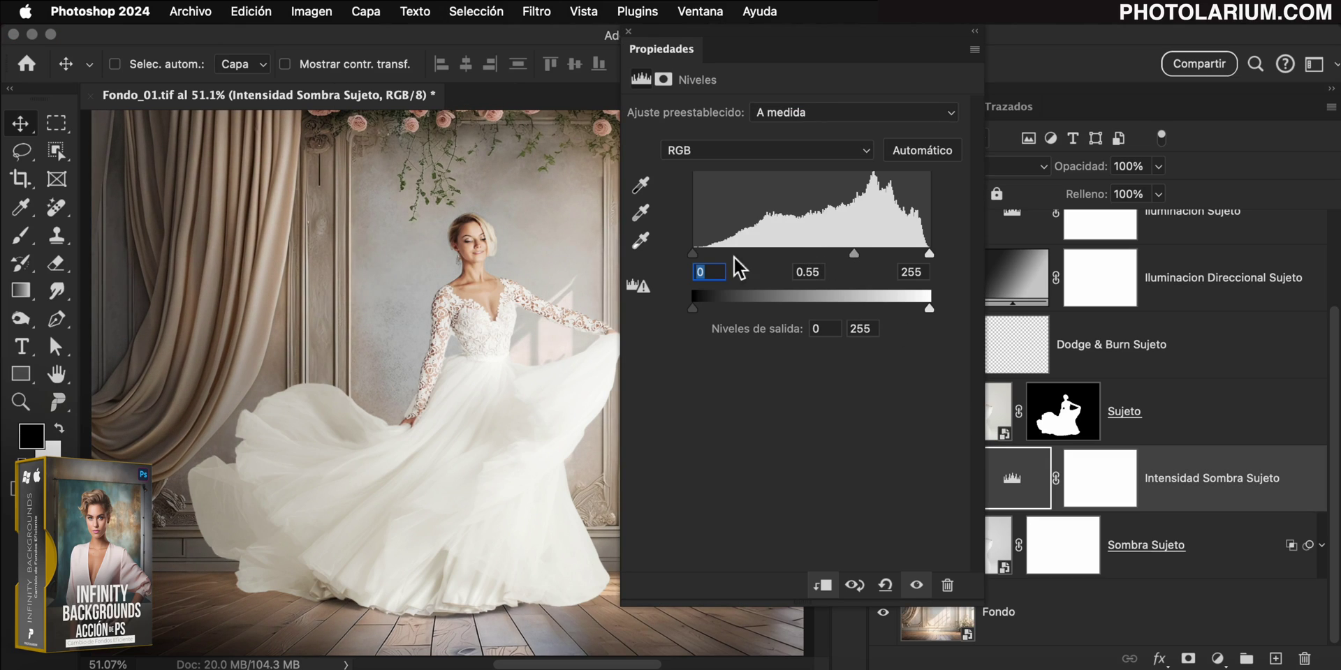
drag(692, 252, 716, 255)
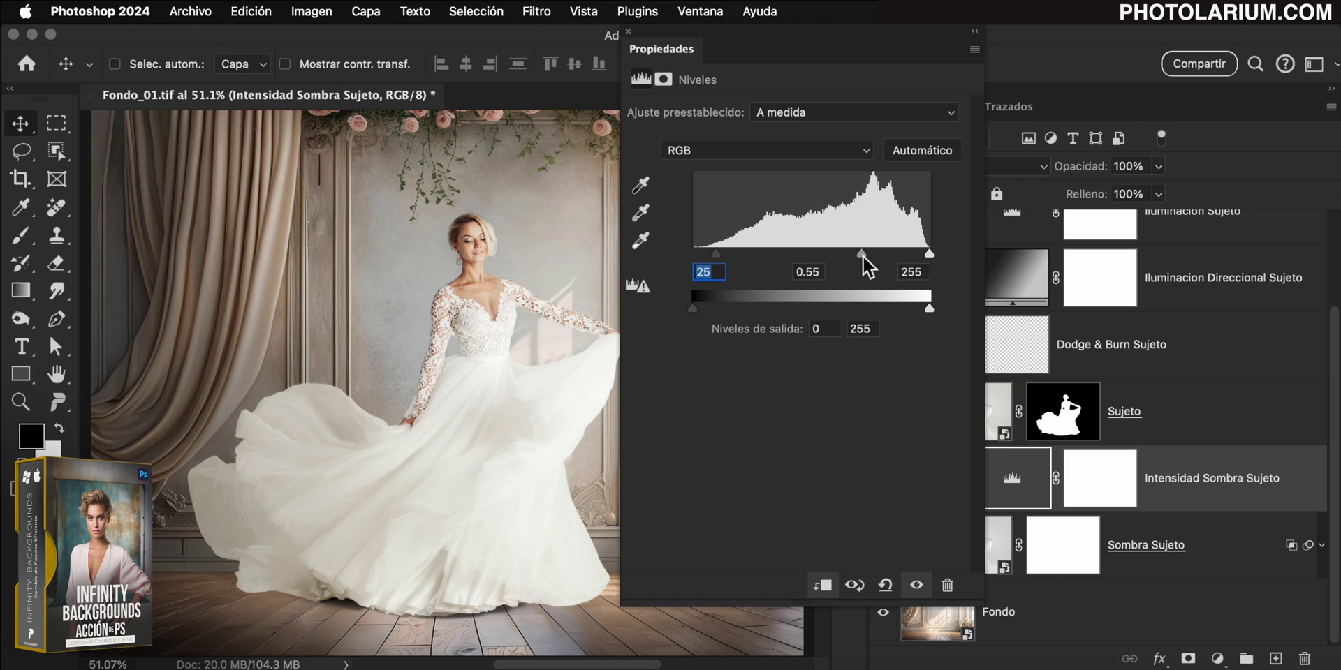
click(1187, 482)
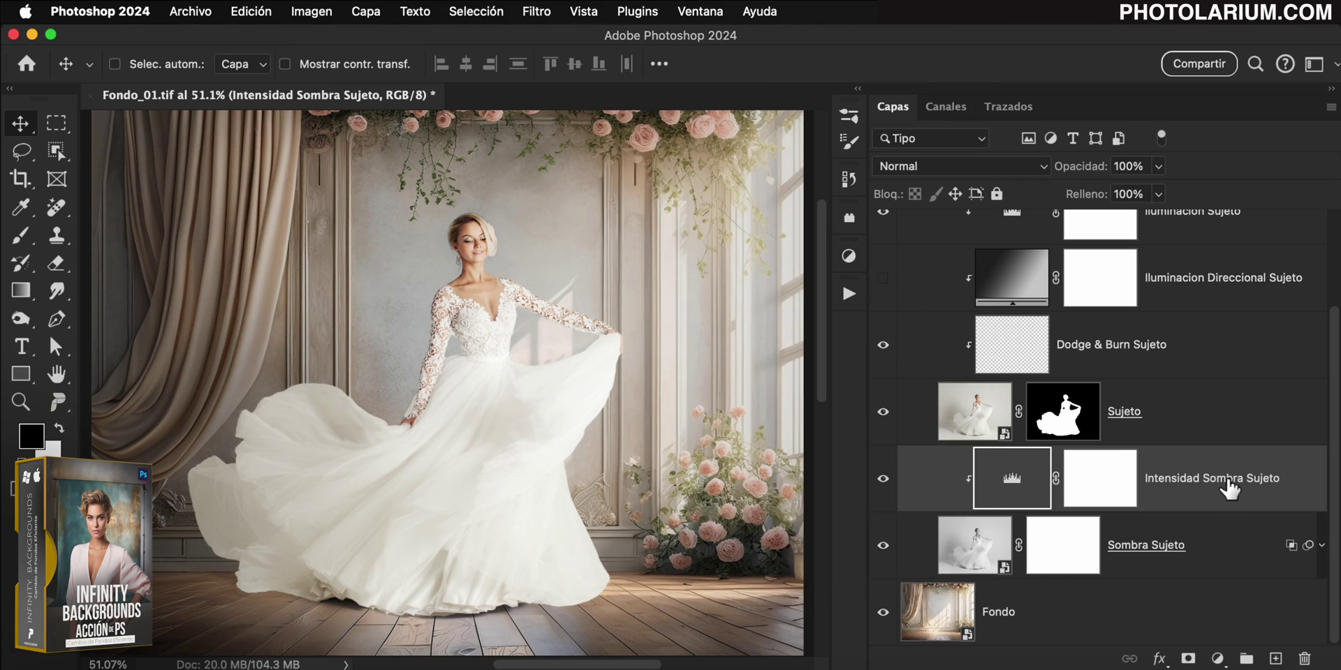
scroll(1111, 447, up, 2)
click(1012, 438)
Step: Paint a soft, low-opacity 422-size brush stroke over the lower-left dress
key(b)
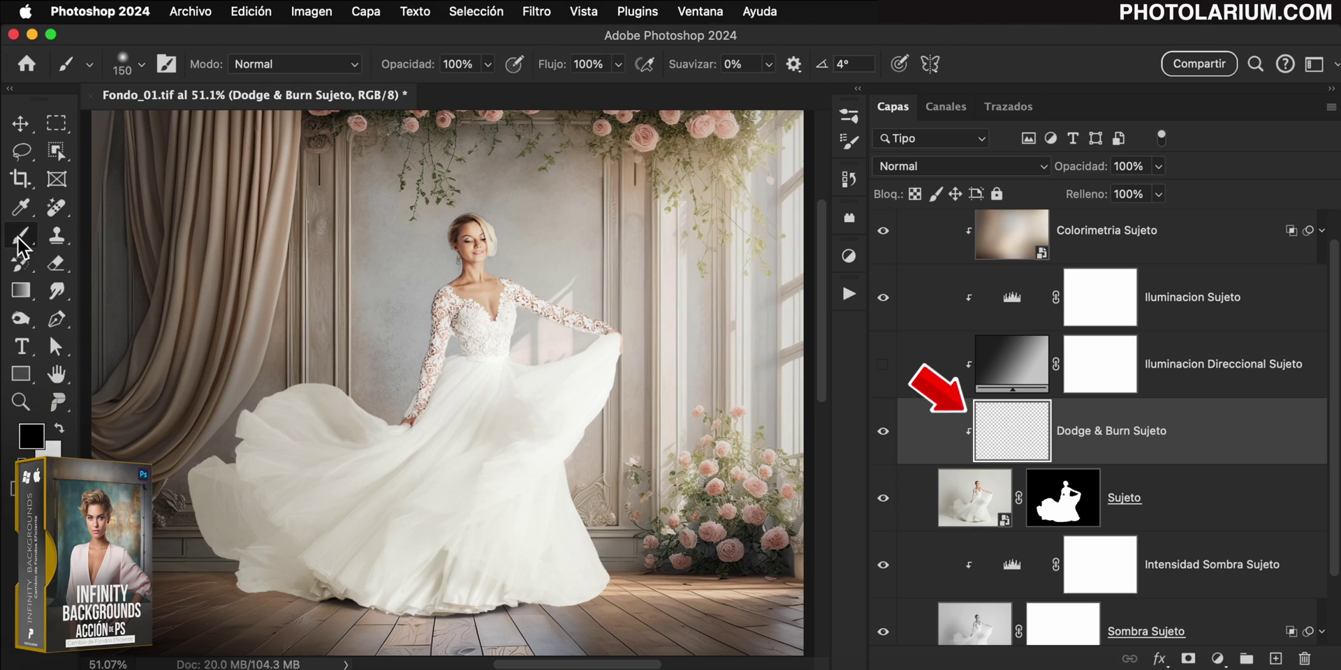
drag(412, 64, 338, 70)
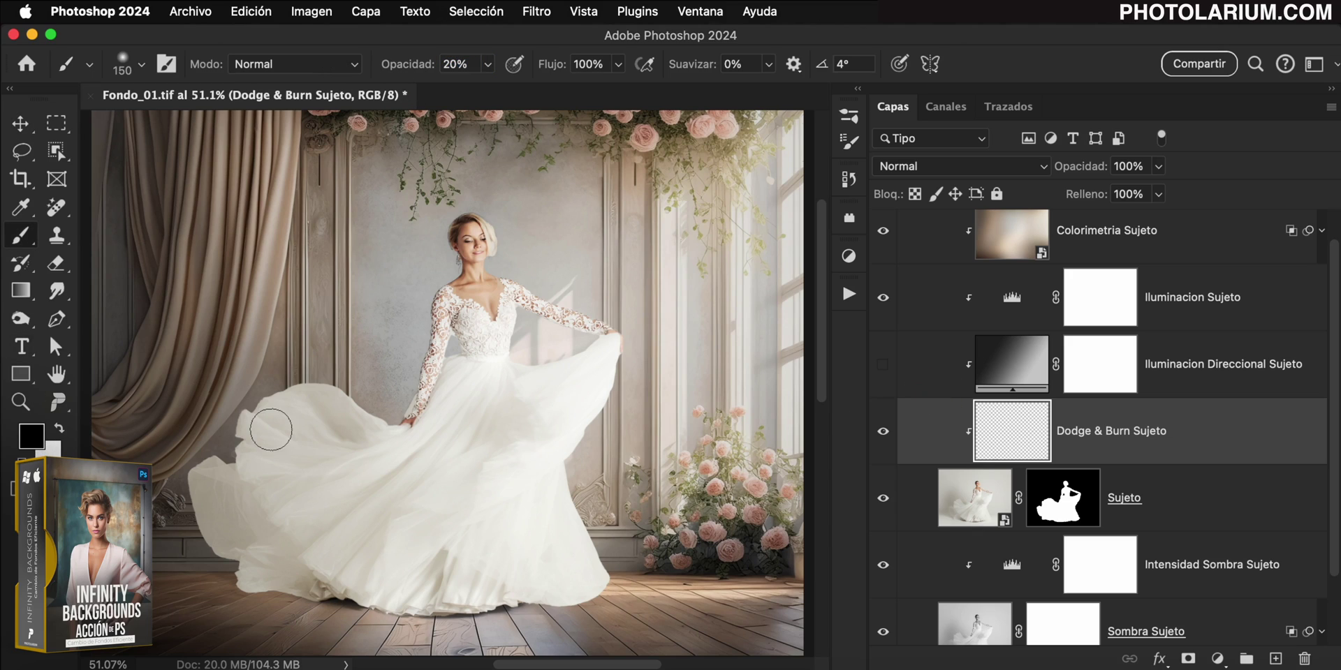
right_click(408, 178)
click(336, 312)
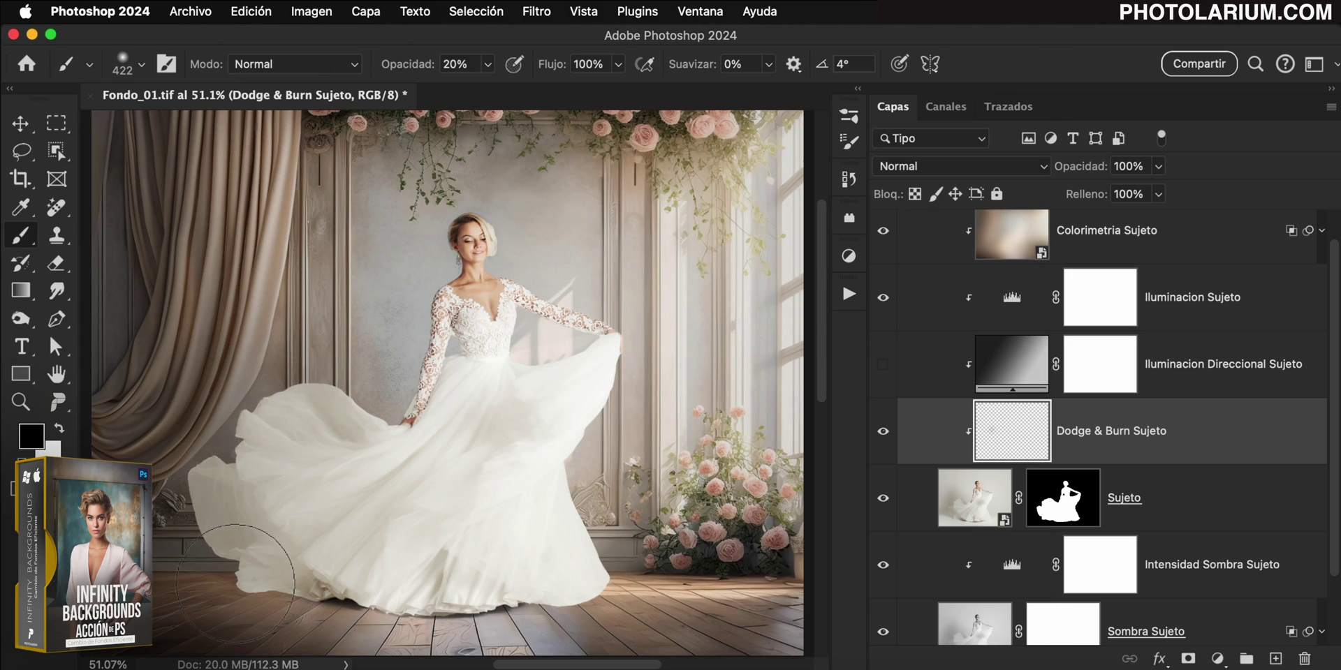
drag(272, 419, 300, 551)
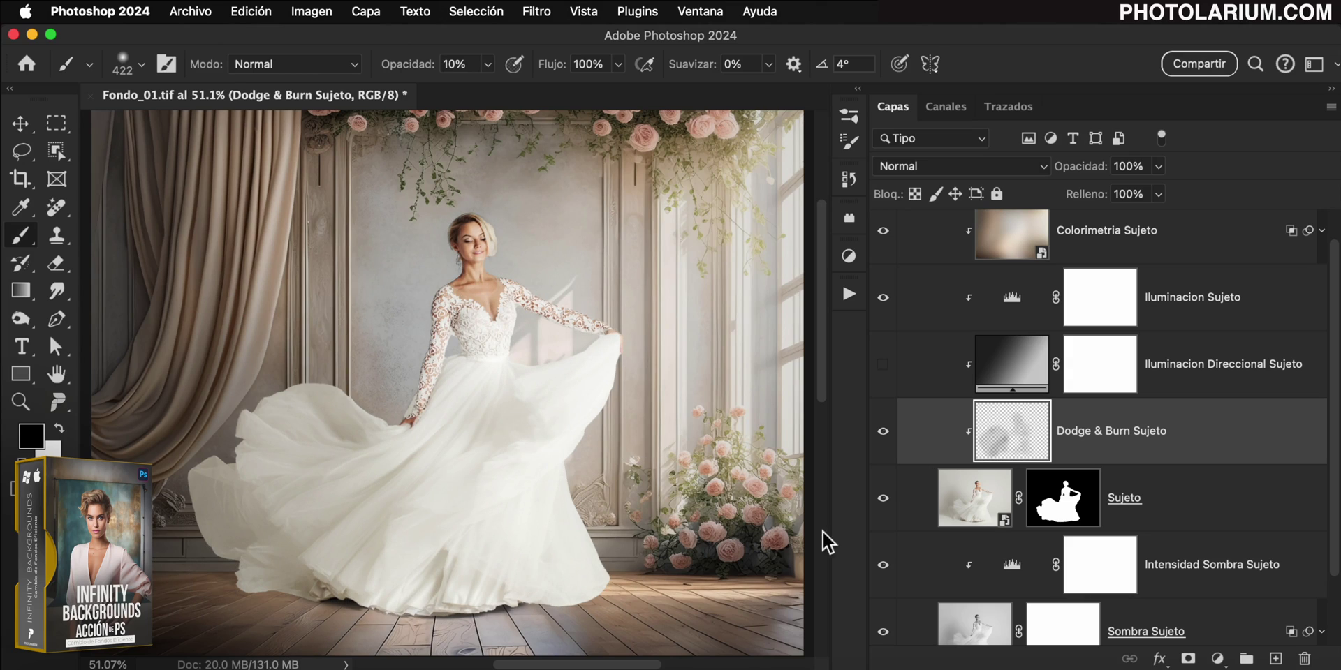
Step: Set Iluminacion Sujeto levels to midtones 0.90 and output 11 to 252
scroll(1261, 443, up, 1)
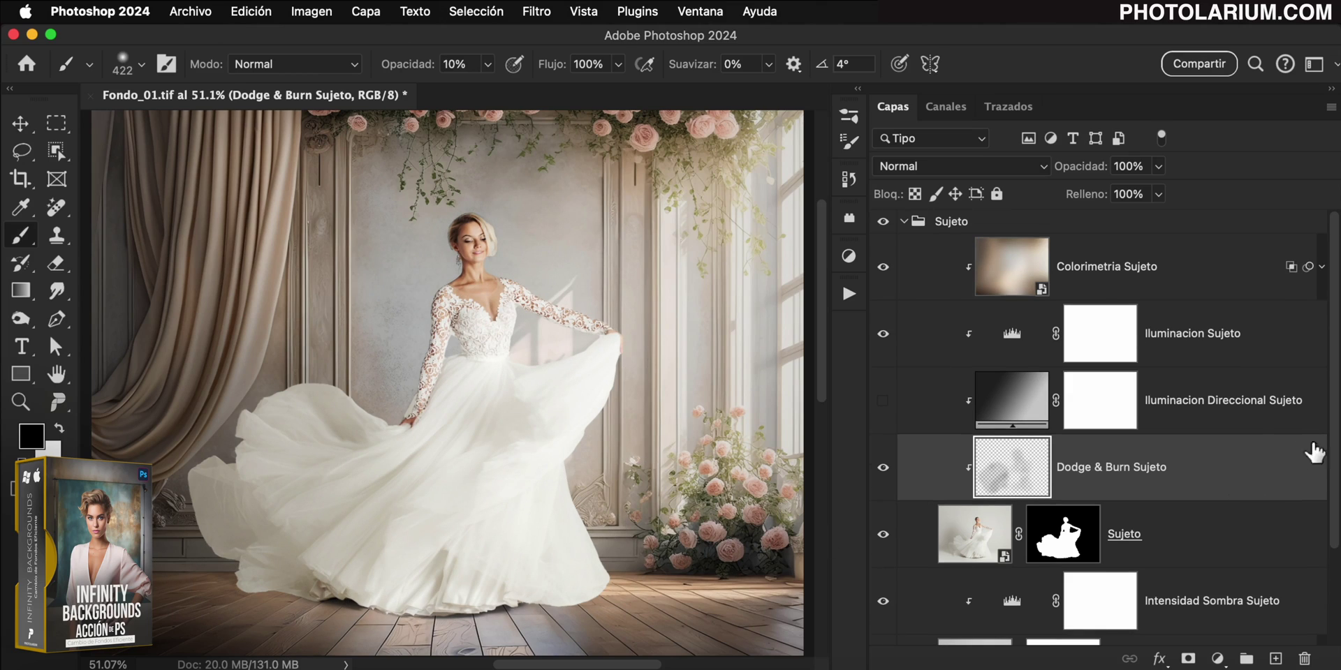
double_click(1014, 342)
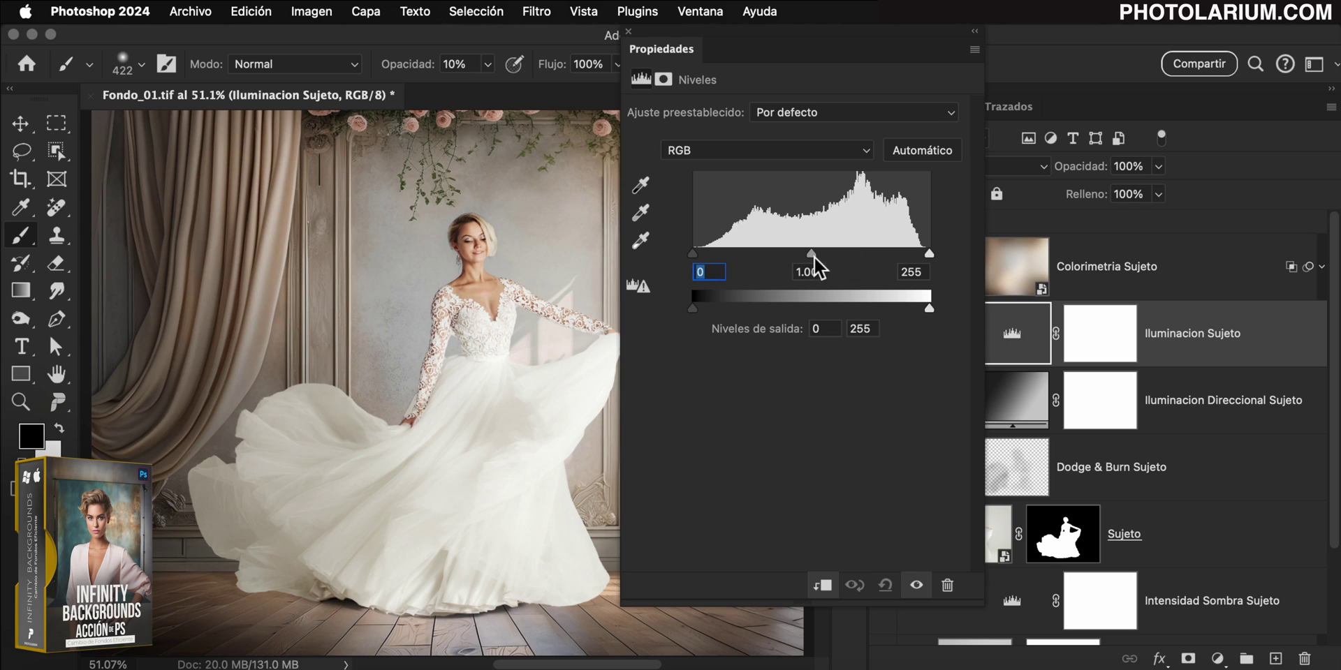
drag(814, 257, 820, 257)
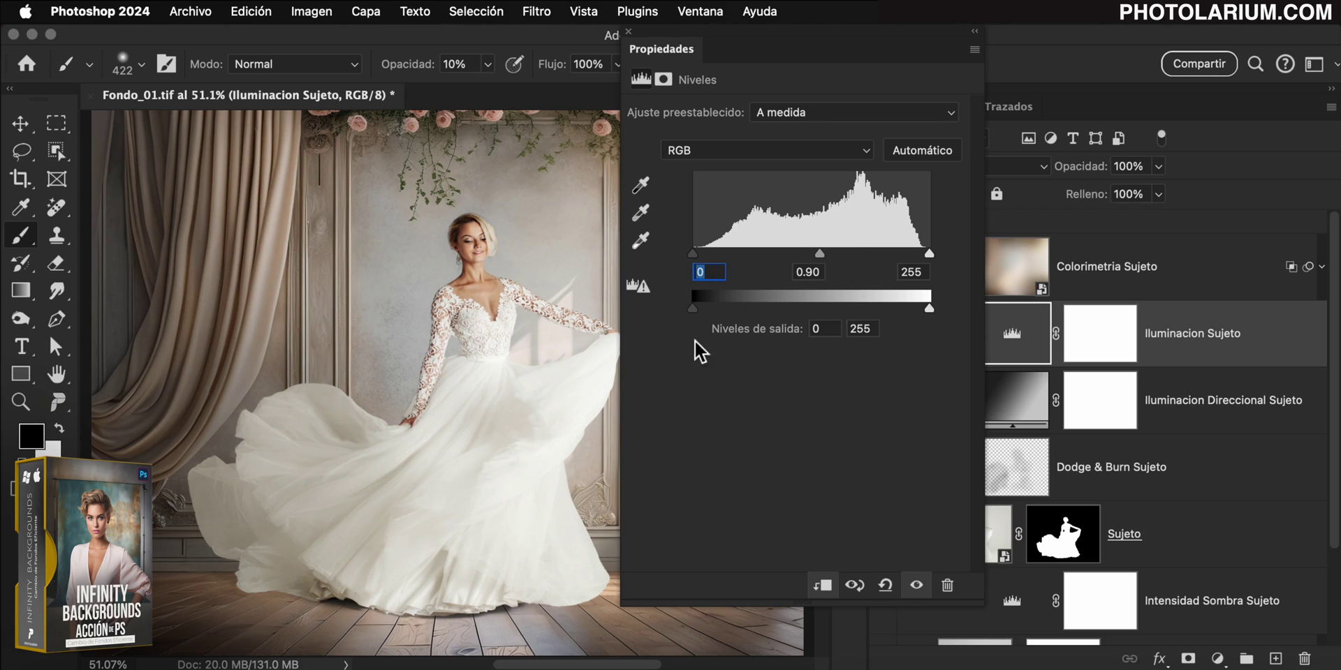
drag(693, 308, 703, 309)
drag(928, 310, 926, 309)
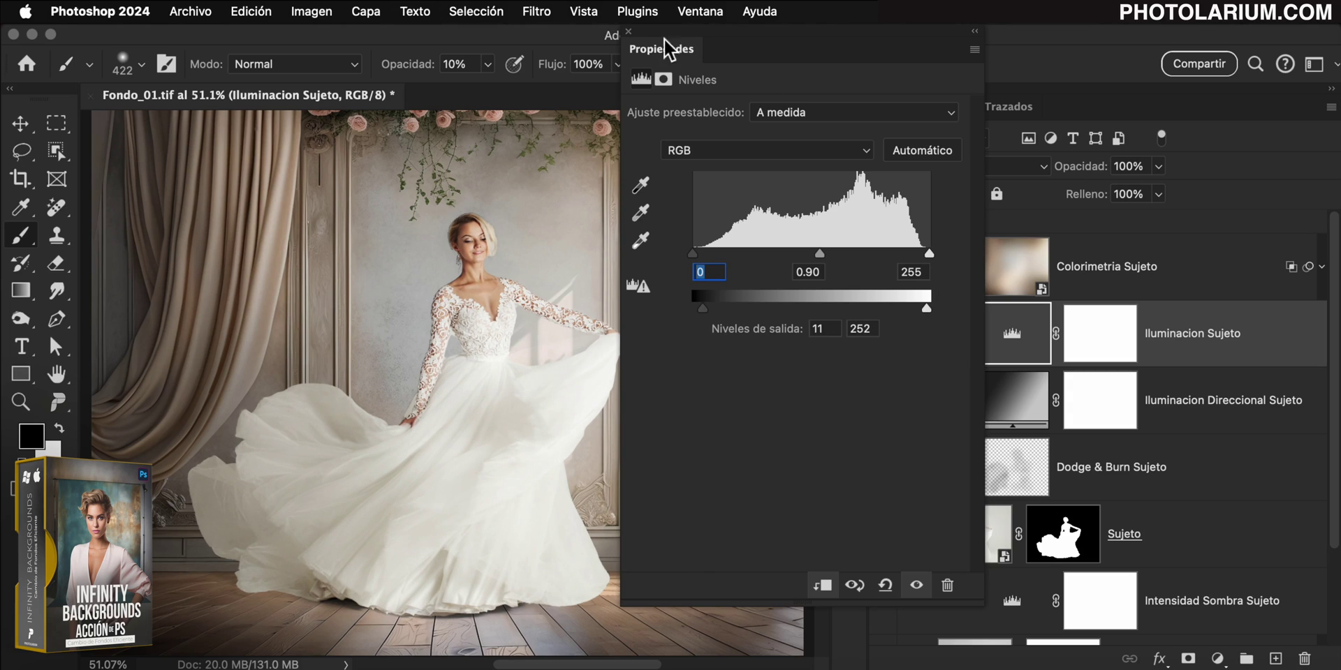
click(628, 32)
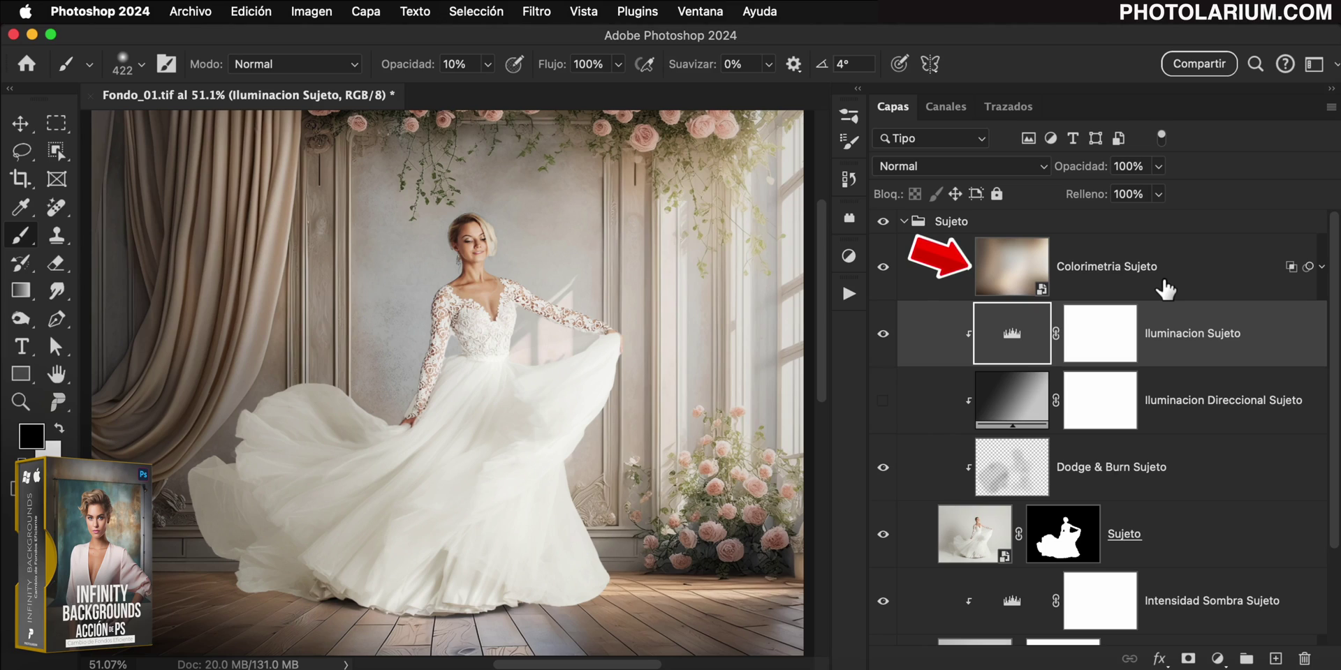
Step: Compare Colorimetria Sujeto on and off, then enable and select Iluminacion Direccional Sujeto
click(883, 267)
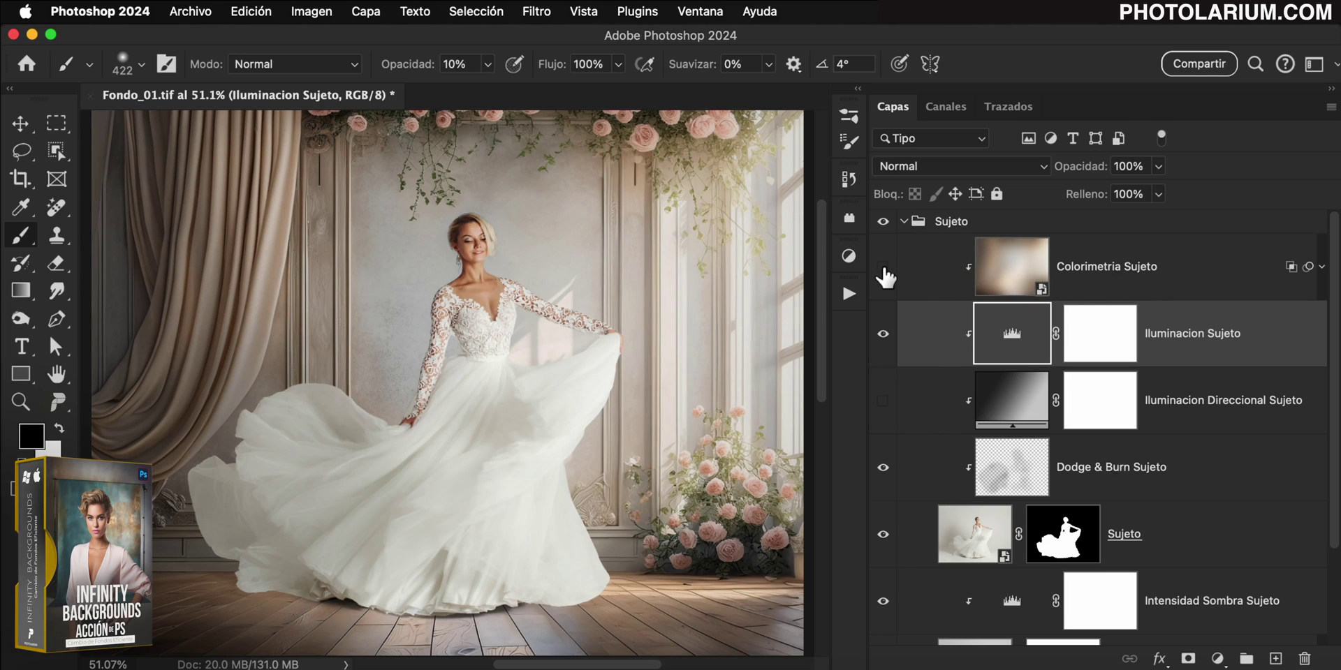
click(883, 267)
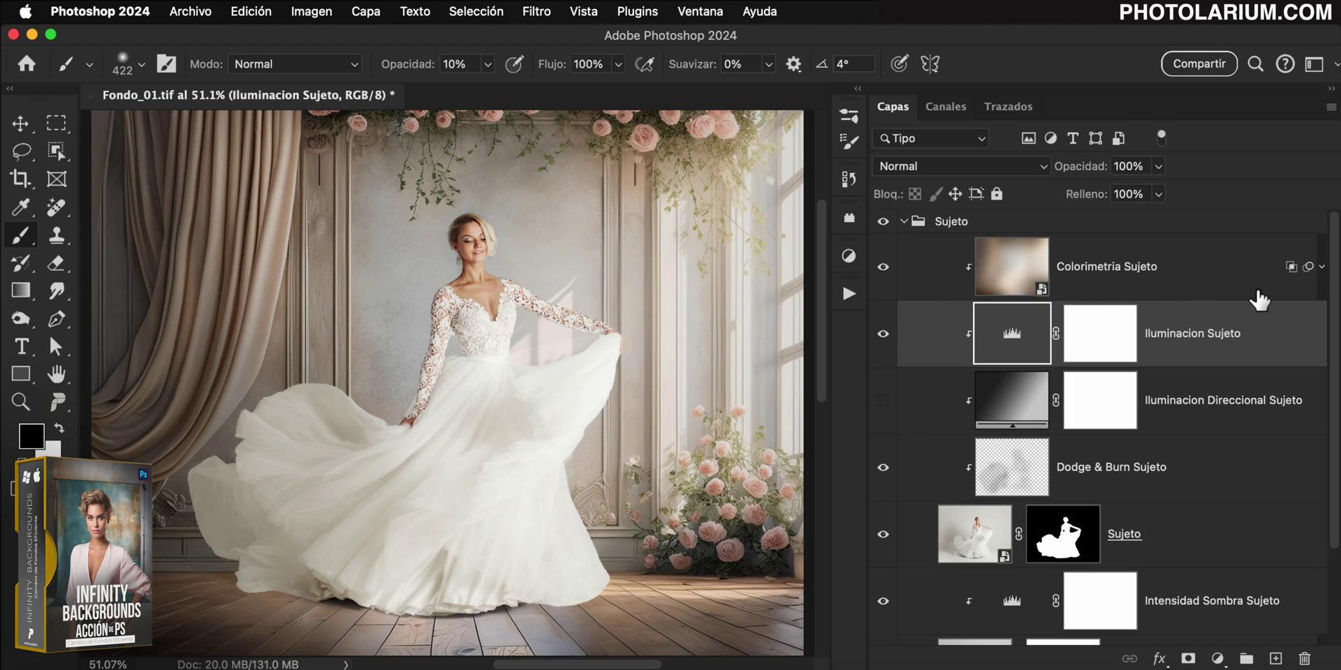
click(883, 401)
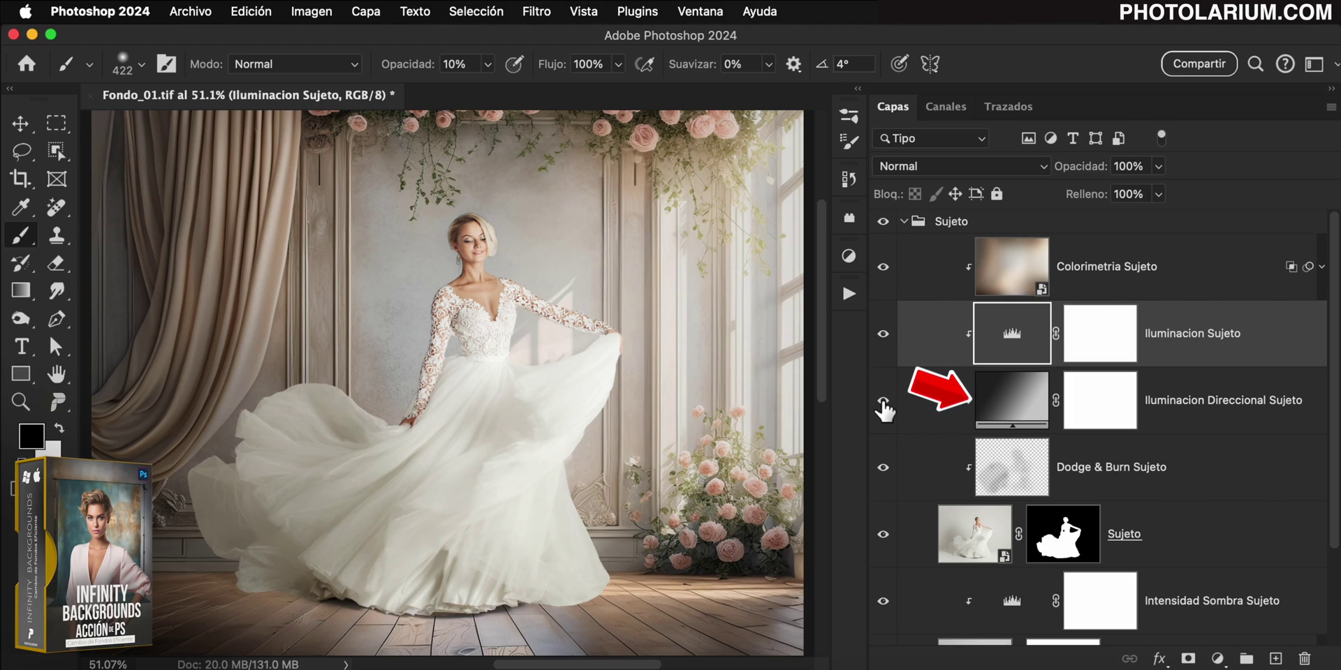
click(1018, 408)
Step: Draw a diagonal lighting gradient from the lower-left dress up toward the window
key(g)
drag(523, 240, 350, 530)
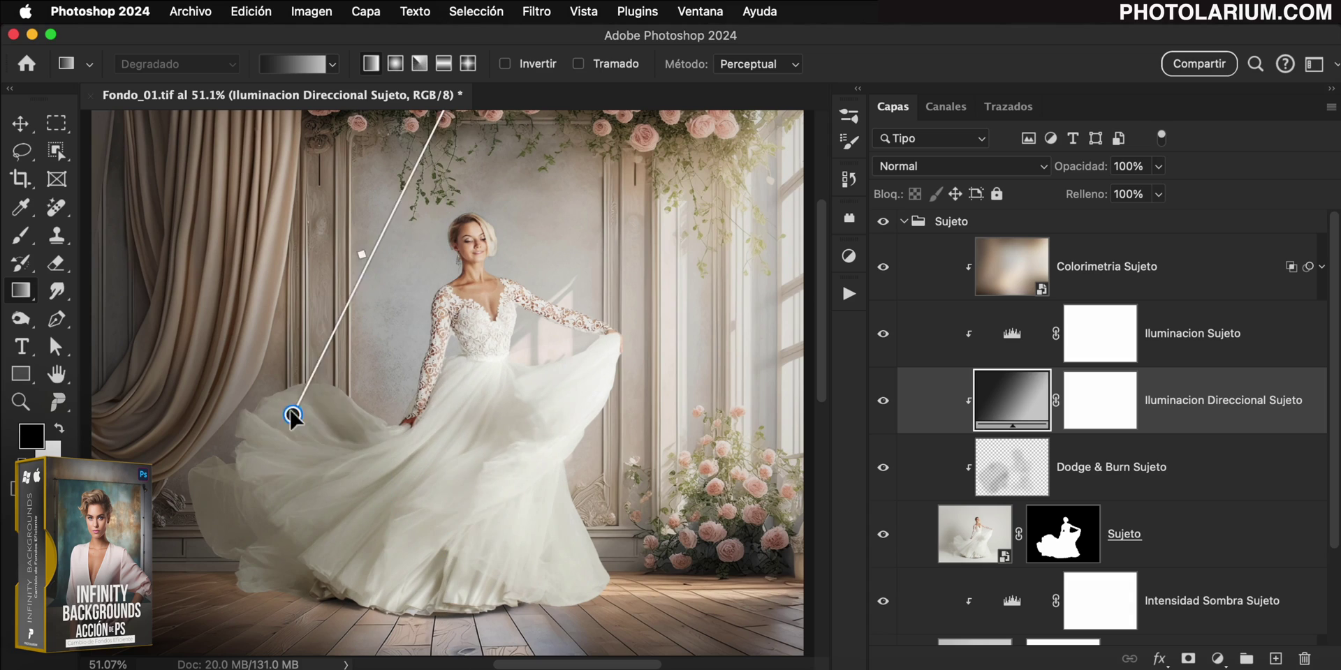
mouse_move(185, 437)
mouse_down()
mouse_move(747, 278)
mouse_move(730, 282)
mouse_up()
click(883, 402)
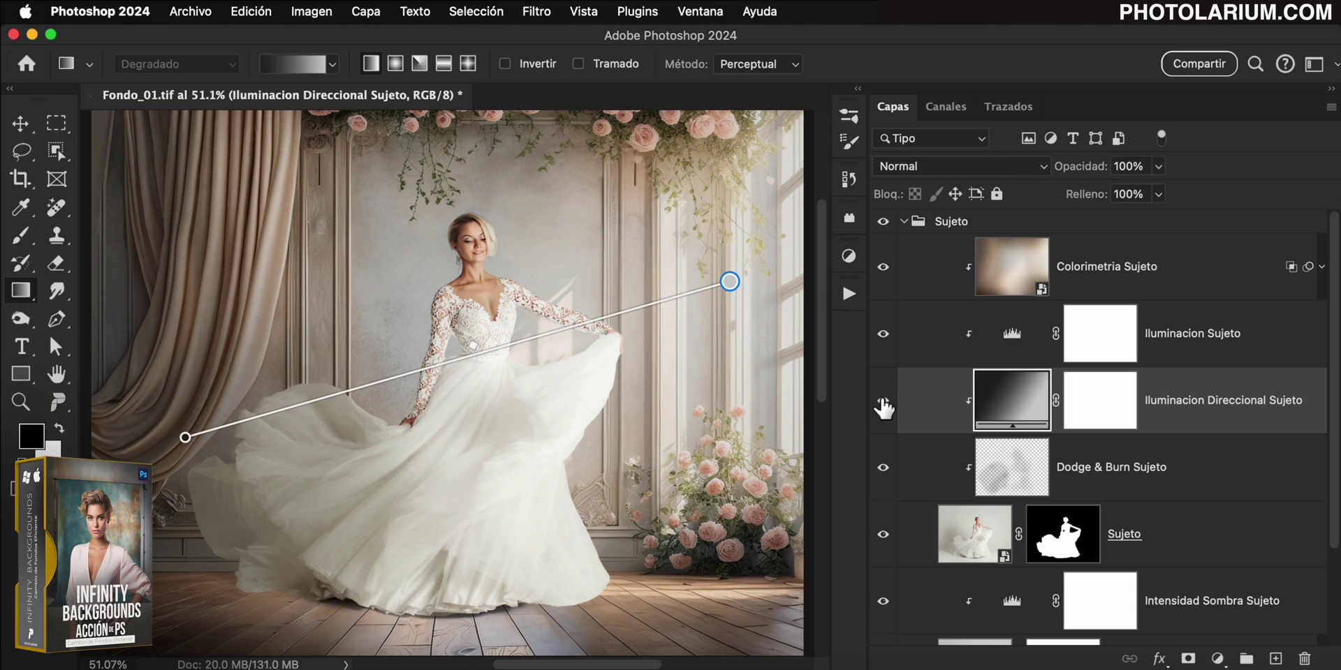